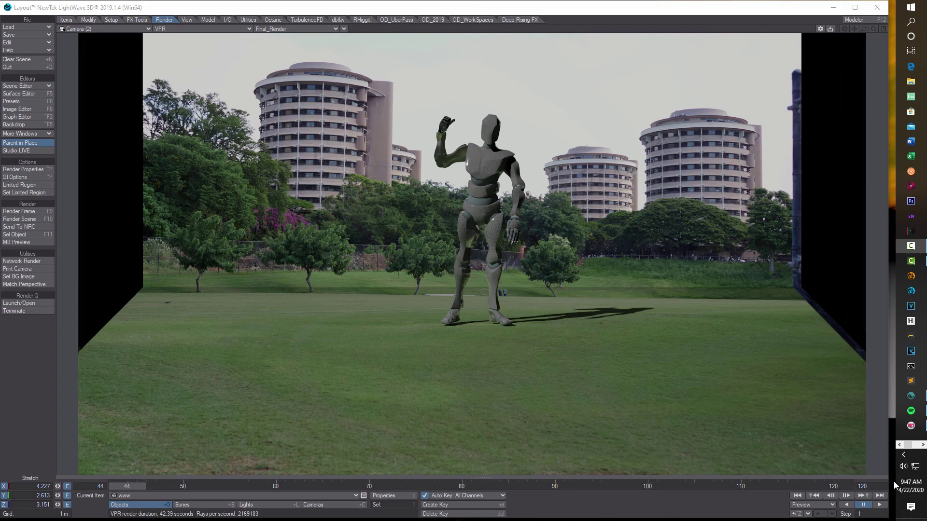
# - Switch to Chrome to view the Lightwave 11.6 camera mapping video, and return to LightWave Layout
pyautogui.click(922, 445)
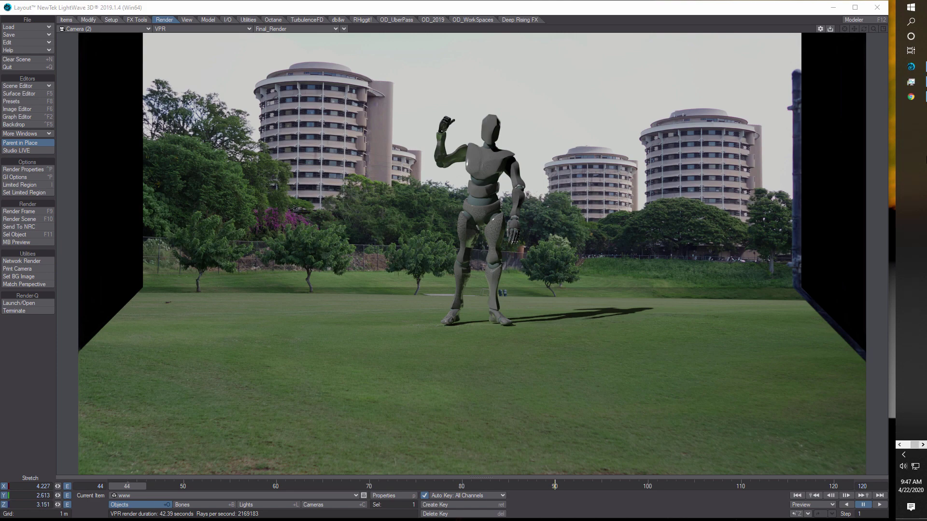
pyautogui.click(911, 96)
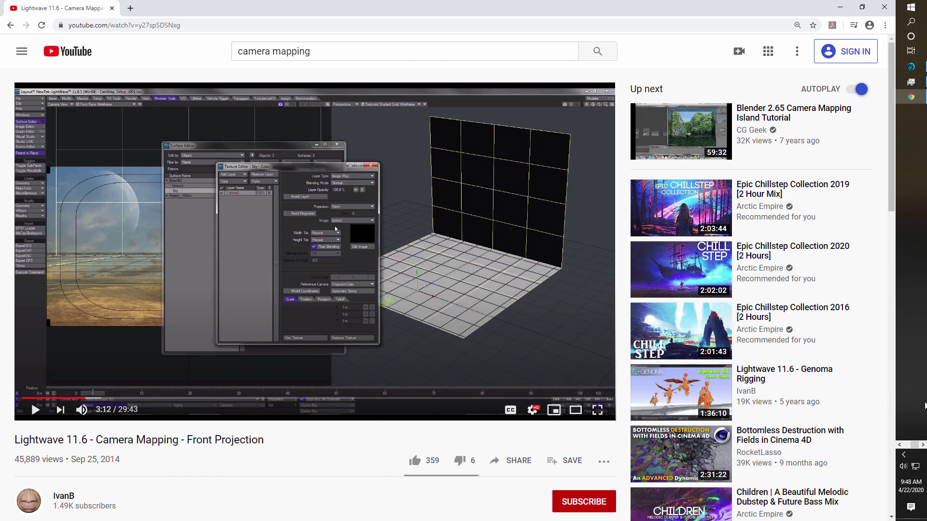
pyautogui.click(901, 446)
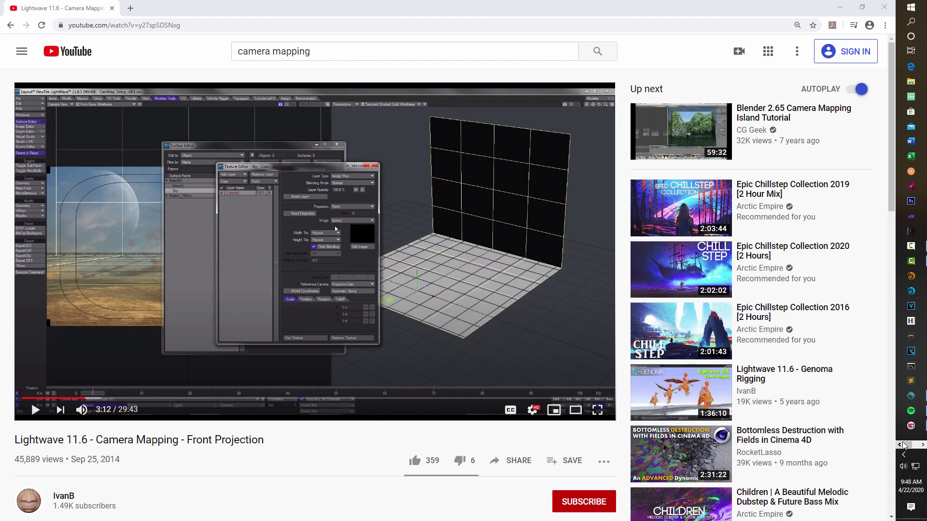
pyautogui.click(923, 444)
pyautogui.click(911, 66)
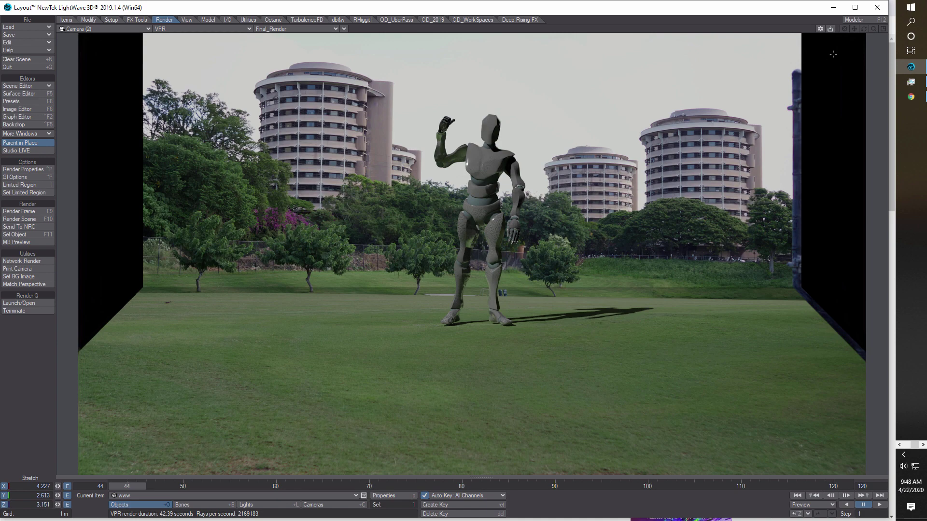
# - Examine the finished scene's floor and back wall in a textured shaded solid wireframe Perspective view
pyautogui.click(247, 29)
pyautogui.click(243, 58)
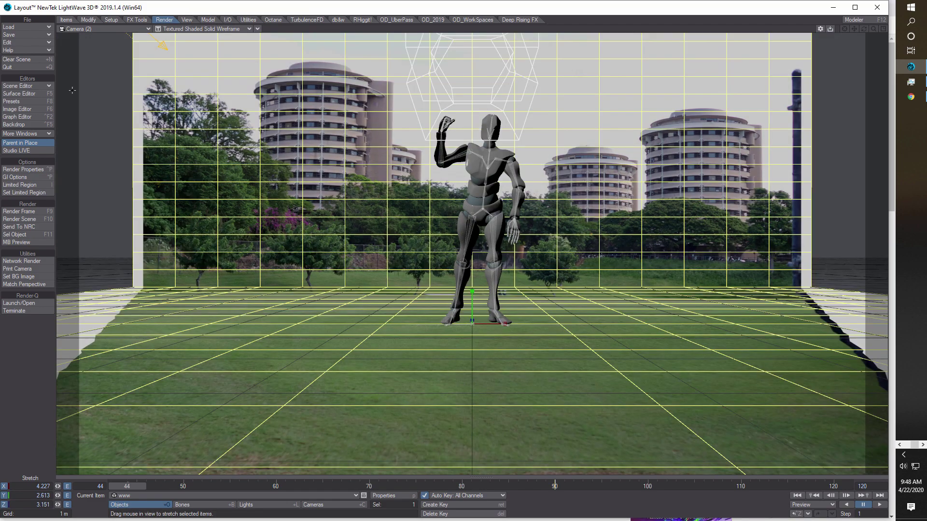
pyautogui.click(148, 29)
pyautogui.click(144, 62)
pyautogui.moveTo(864, 29)
pyautogui.mouseDown()
pyautogui.moveTo(845, 30)
pyautogui.moveTo(865, 43)
pyautogui.mouseUp()
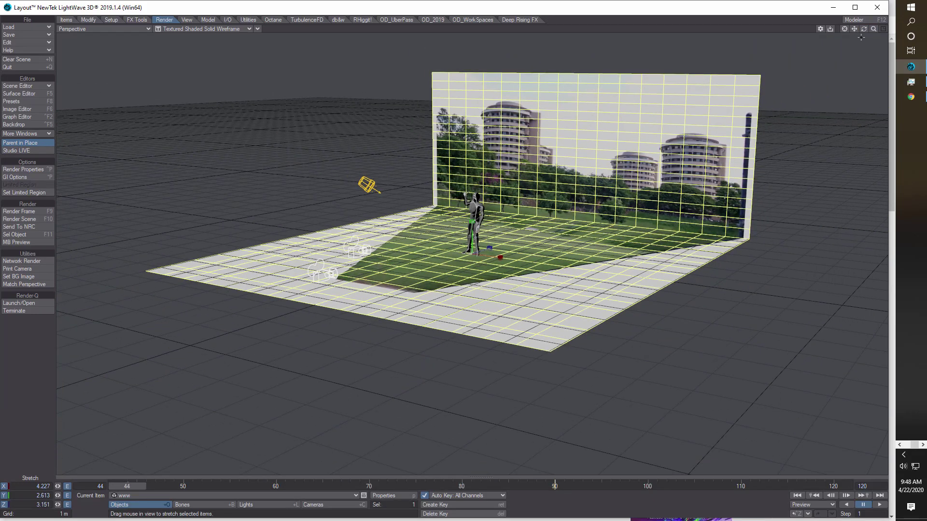
pyautogui.moveTo(863, 29); pyautogui.dragTo(842, 43)
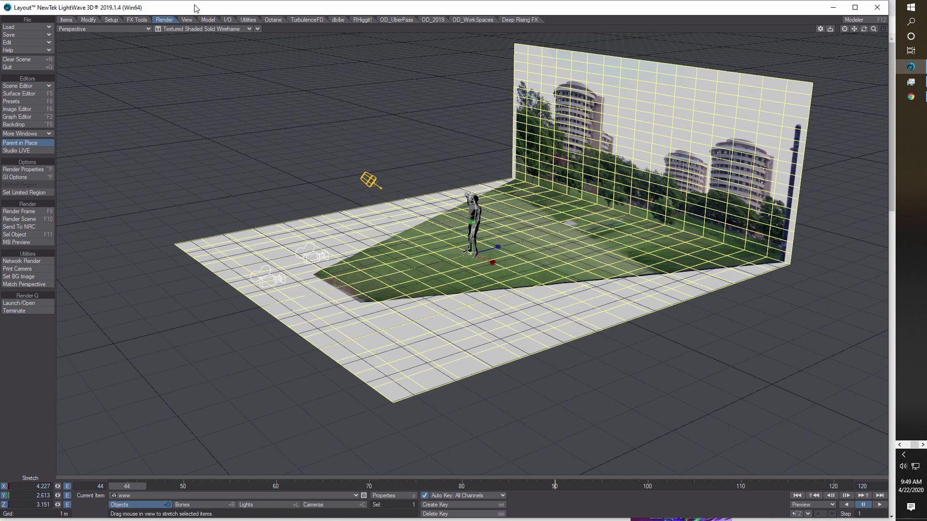
# - Look at the finished scene through Camera (2) again
pyautogui.click(148, 29)
pyautogui.moveTo(145, 73)
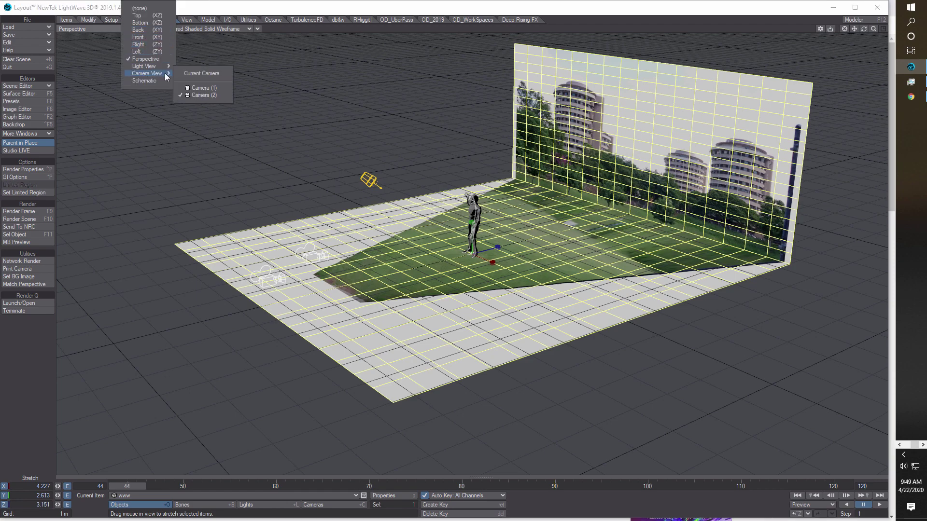
pyautogui.click(190, 99)
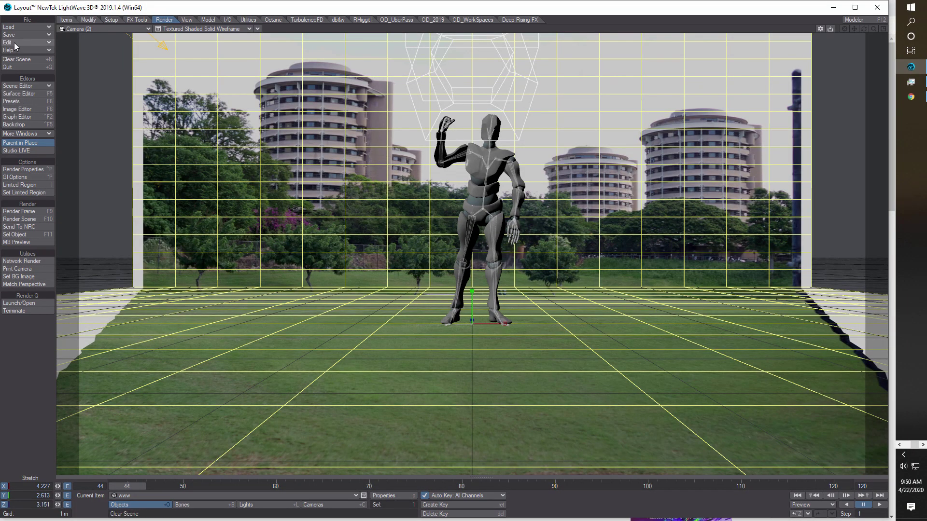
# - Clear the current scene and switch to LightWave Modeler
pyautogui.click(19, 59)
pyautogui.click(271, 243)
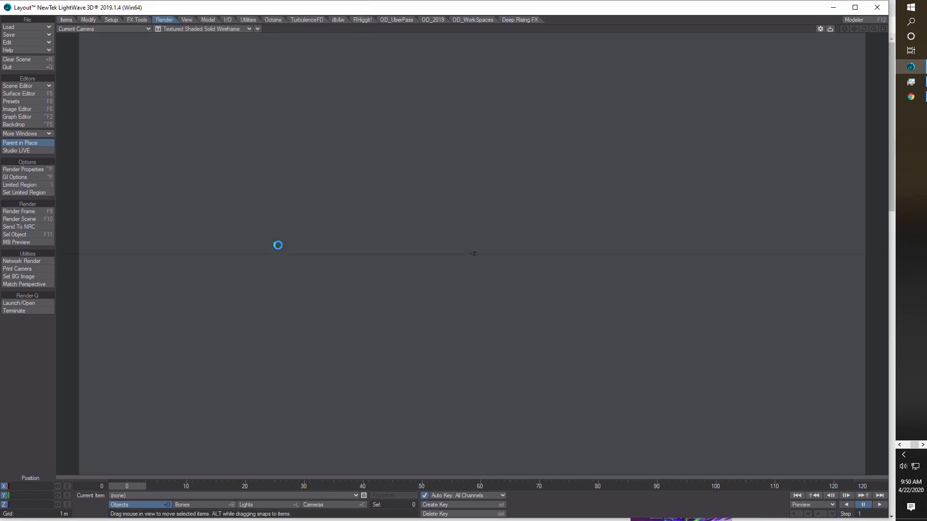
pyautogui.click(853, 19)
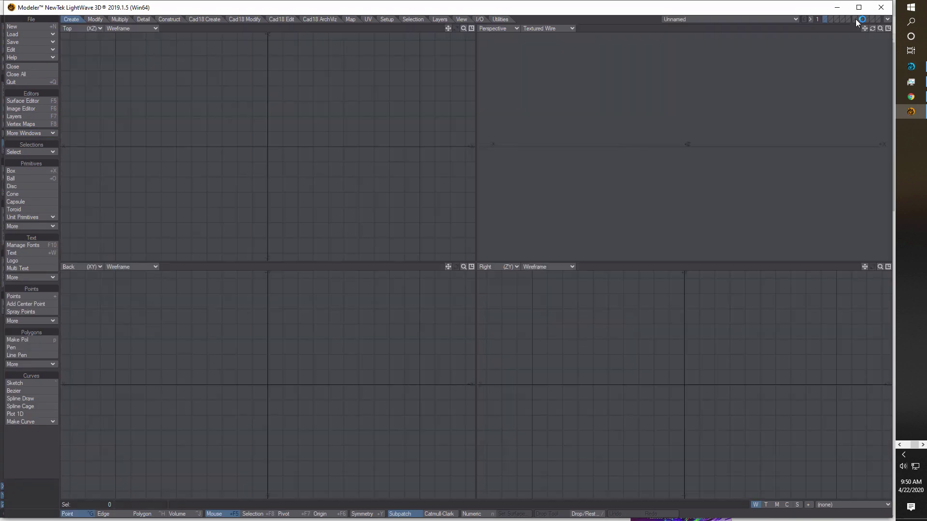
# - Draw a rectangular box around the origin in the Top view and give it height in the Back view
pyautogui.click(33, 172)
pyautogui.moveTo(166, 76); pyautogui.dragTo(379, 208)
pyautogui.moveTo(280, 381); pyautogui.dragTo(362, 272)
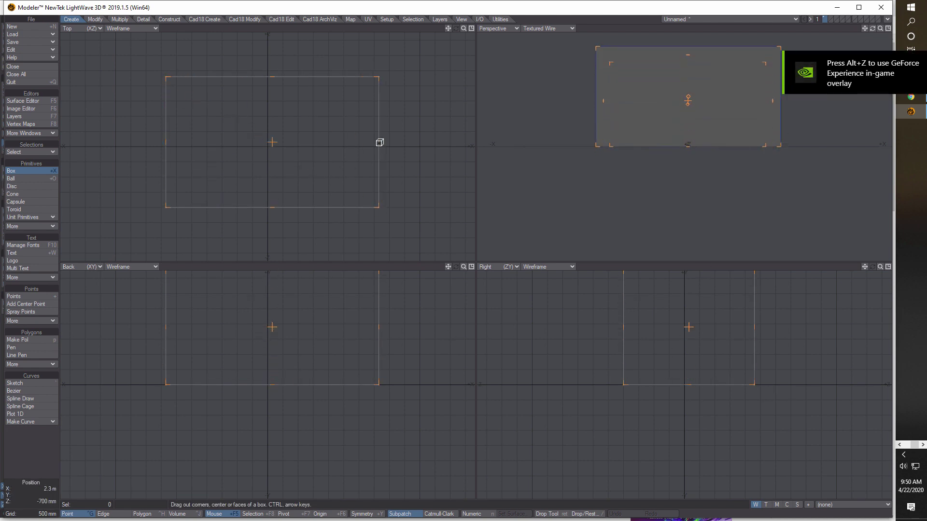
# - Widen the box on both sides, extend it downward and greatly increase its depth, finalize it and fit it in the views
pyautogui.moveTo(380, 143); pyautogui.dragTo(450, 141)
pyautogui.moveTo(165, 142); pyautogui.dragTo(103, 143)
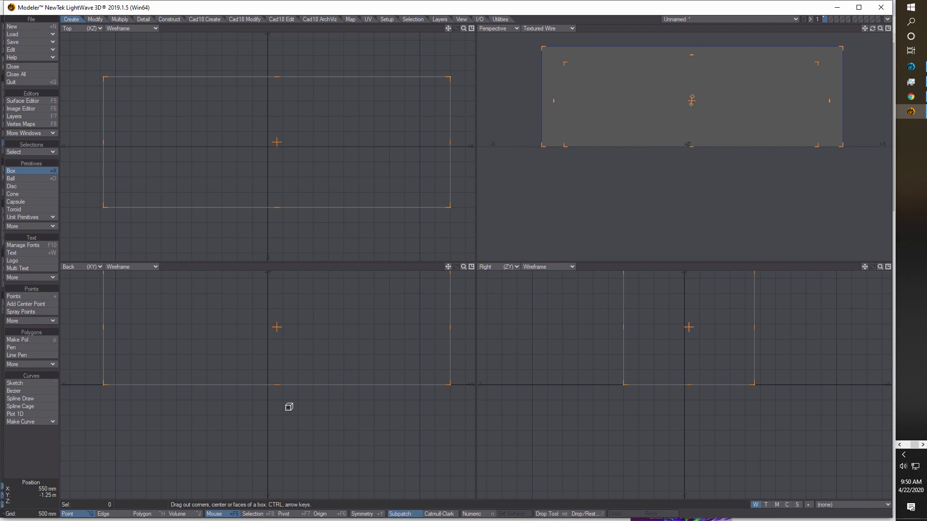
pyautogui.moveTo(280, 385); pyautogui.dragTo(284, 463)
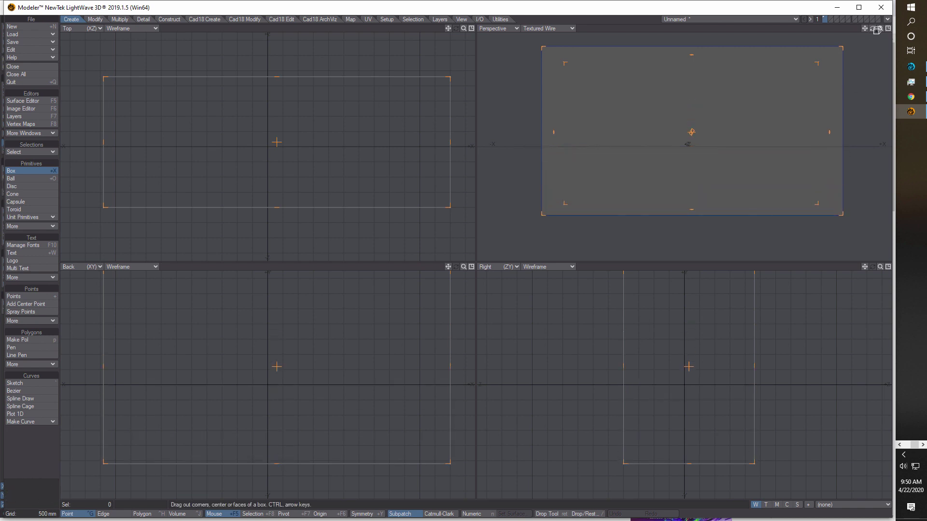
pyautogui.moveTo(877, 30); pyautogui.dragTo(876, 30)
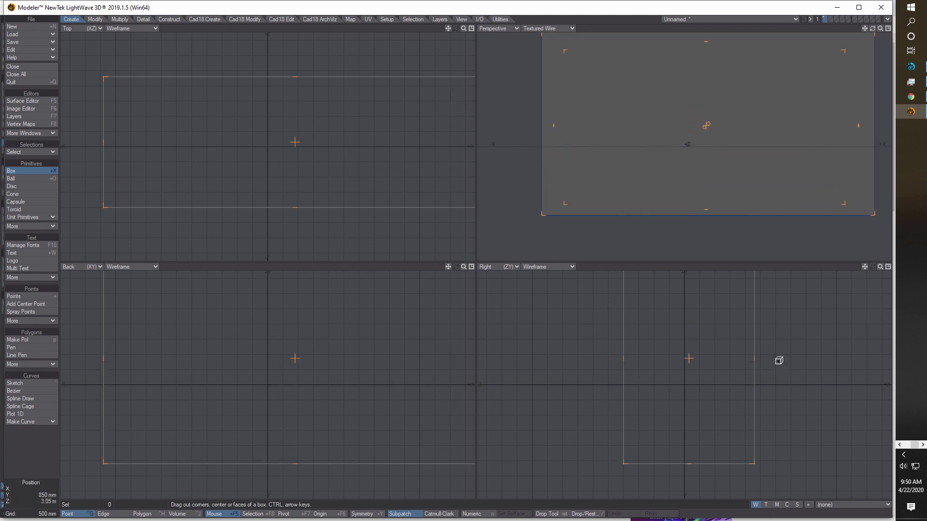
pyautogui.moveTo(872, 28); pyautogui.dragTo(854, 64)
pyautogui.moveTo(619, 364); pyautogui.dragTo(302, 418)
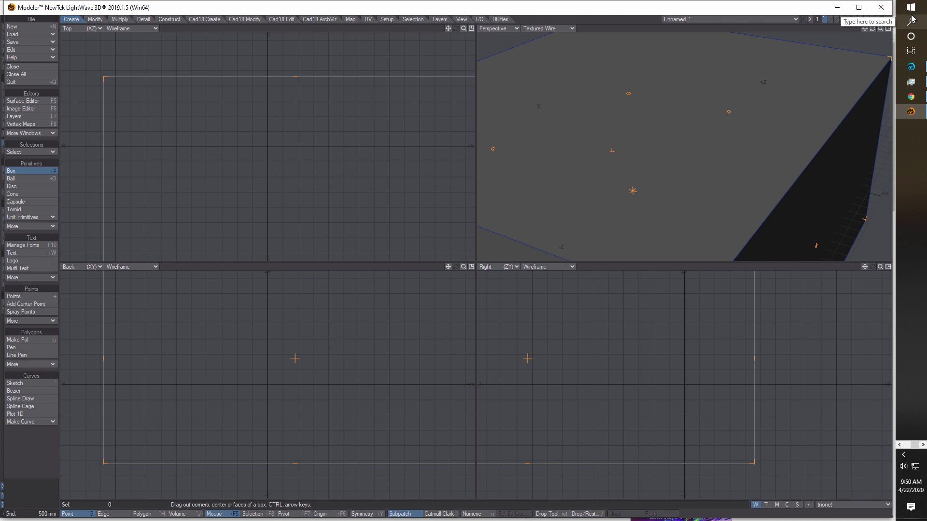
pyautogui.press('Return')
pyautogui.press('a')
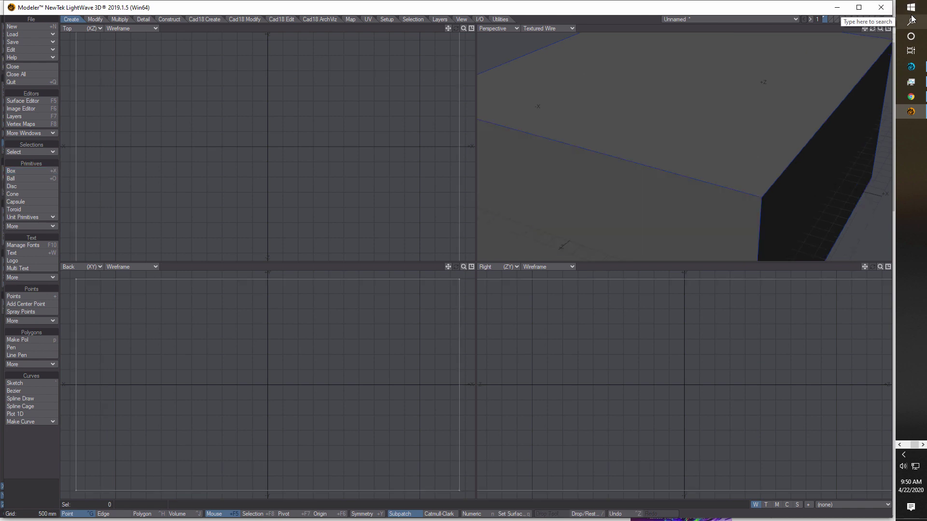
# - Rest the box on the ground along the Y axis, centered on X, Y and Z with positive sense
pyautogui.press('F3')
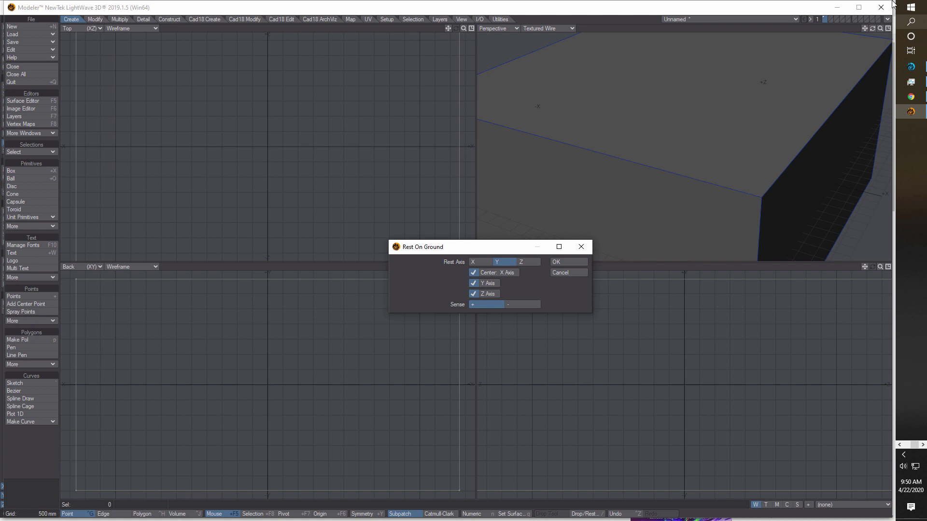
pyautogui.click(579, 265)
pyautogui.press('a')
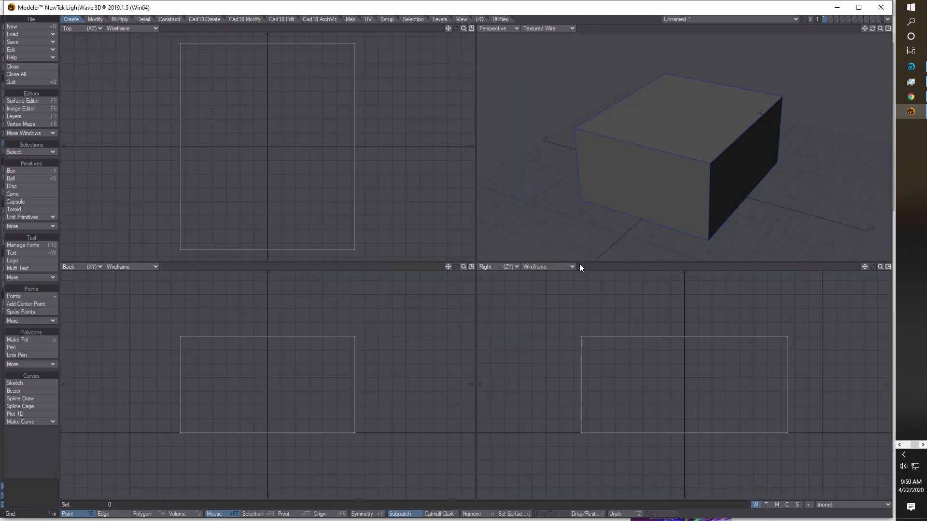
# - Select the box's top, front and two side polygons and delete them, keeping only the floor and back wall
pyautogui.moveTo(873, 28)
pyautogui.mouseDown()
pyautogui.moveTo(884, 33)
pyautogui.moveTo(869, 46)
pyautogui.moveTo(854, 37)
pyautogui.moveTo(864, 48)
pyautogui.moveTo(874, 28)
pyautogui.mouseUp()
pyautogui.click(143, 514)
pyautogui.click(677, 137)
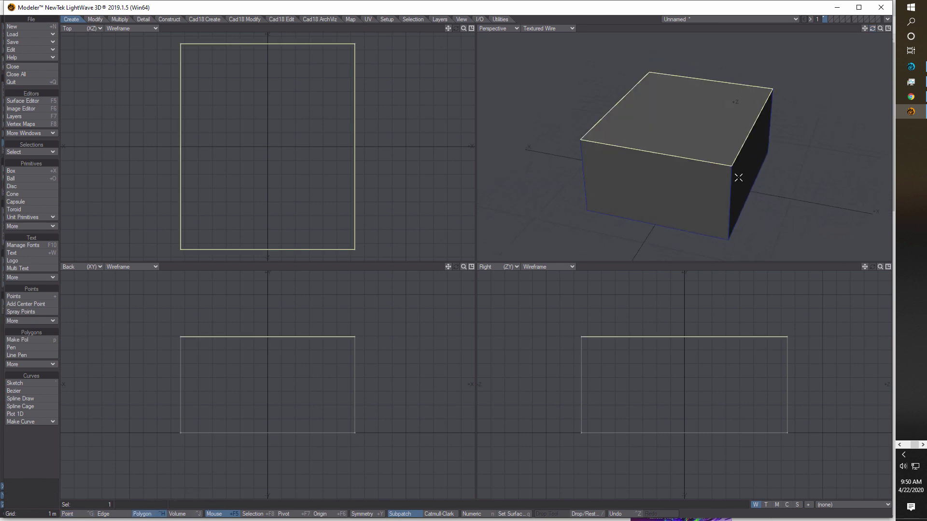
pyautogui.click(738, 178)
pyautogui.click(695, 200)
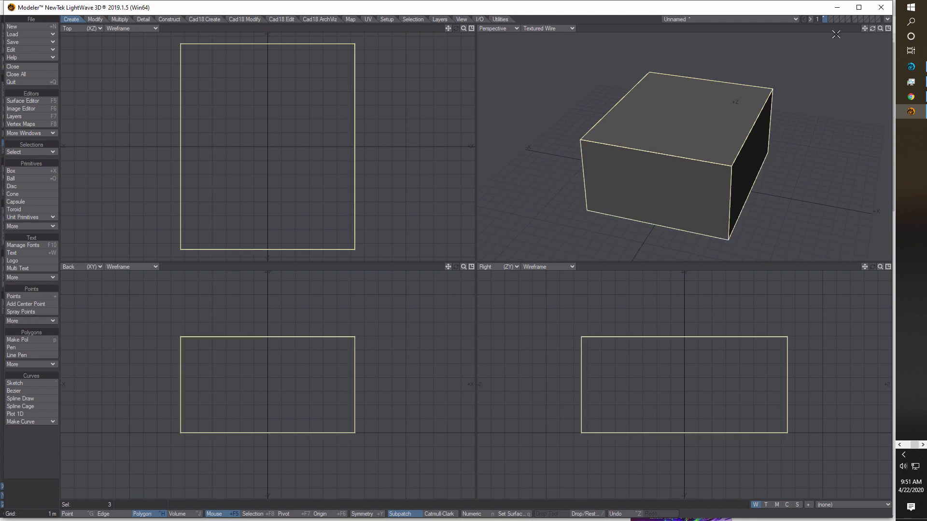
pyautogui.moveTo(871, 30); pyautogui.dragTo(835, 30)
pyautogui.click(674, 167)
pyautogui.press('Delete')
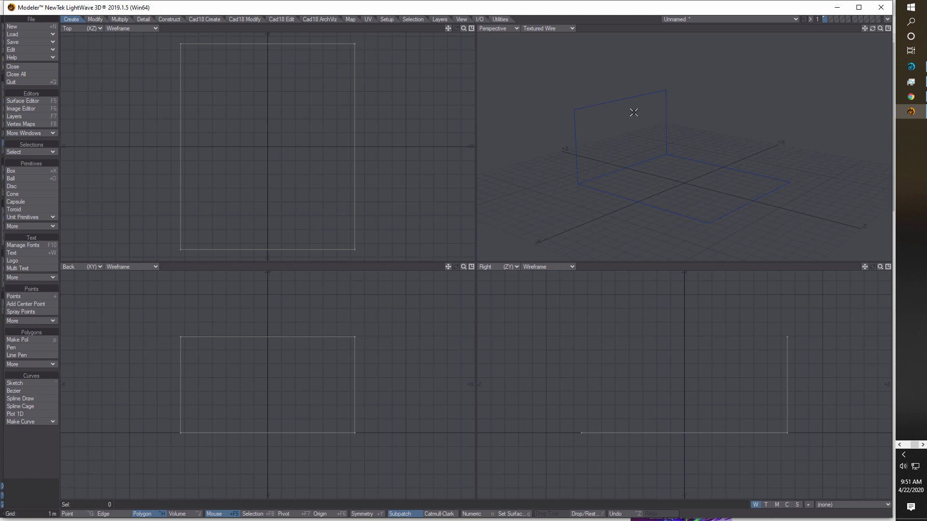
# - Subdivide the floor and back wall polygons four times into a dense grid
pyautogui.moveTo(873, 29); pyautogui.dragTo(845, 30)
pyautogui.click(120, 19)
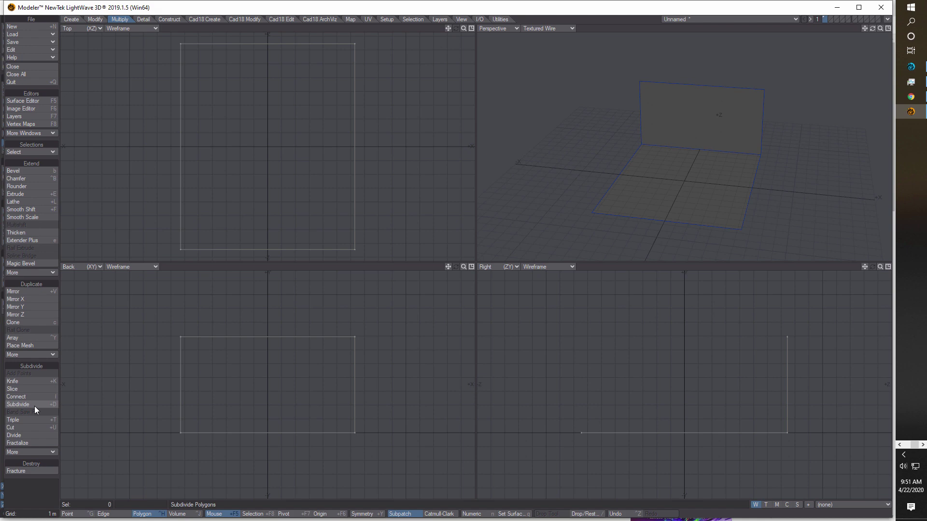
pyautogui.click(19, 405)
pyautogui.click(487, 262)
pyautogui.click(564, 264)
pyautogui.hotkey('shift', 'd')
pyautogui.click(563, 264)
pyautogui.hotkey('shift', 'd')
pyautogui.click(564, 263)
pyautogui.hotkey('shift', 'd')
pyautogui.click(564, 260)
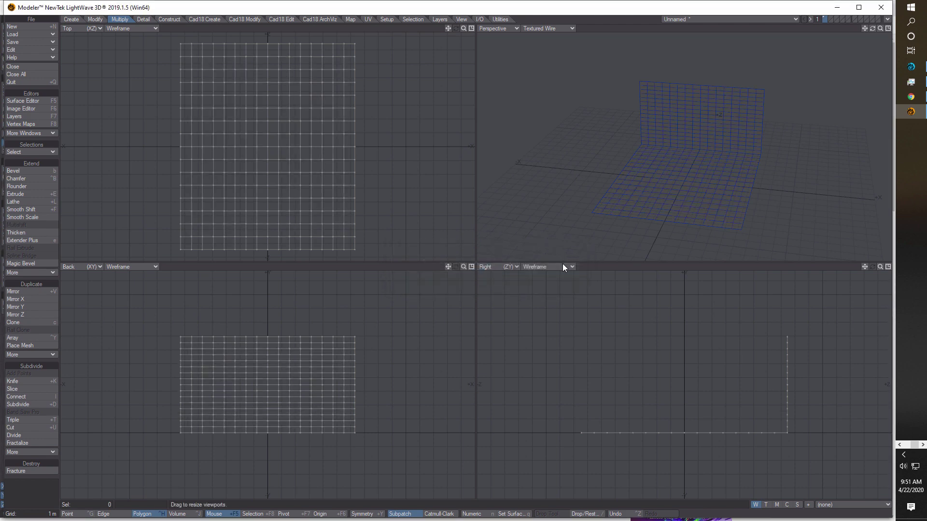
# - Save the object as wall10 in the Objects folder and send it to LightWave Layout
pyautogui.click(30, 43)
pyautogui.click(30, 44)
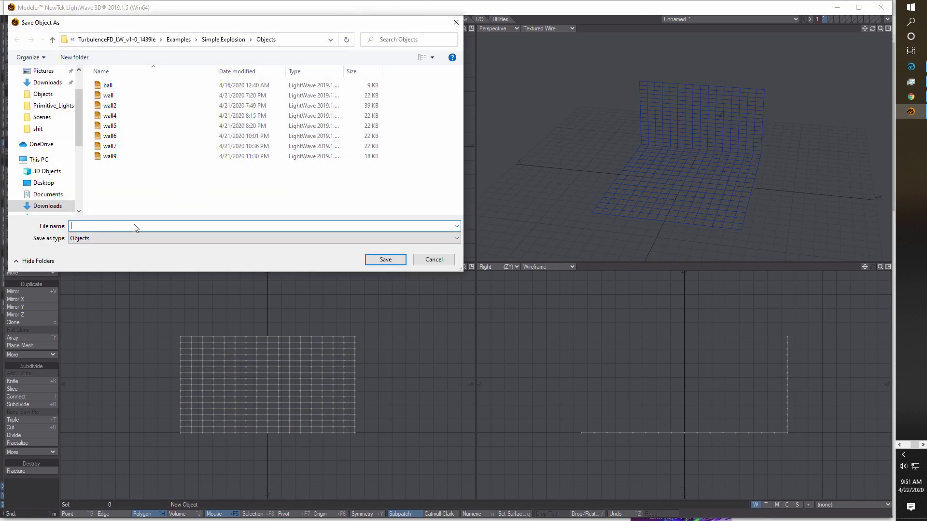
pyautogui.write('wall')
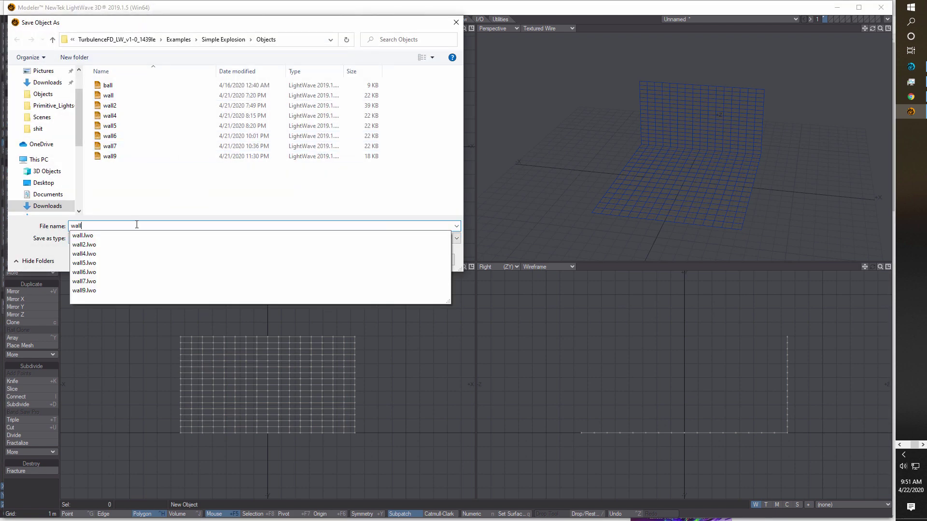
pyautogui.write('10')
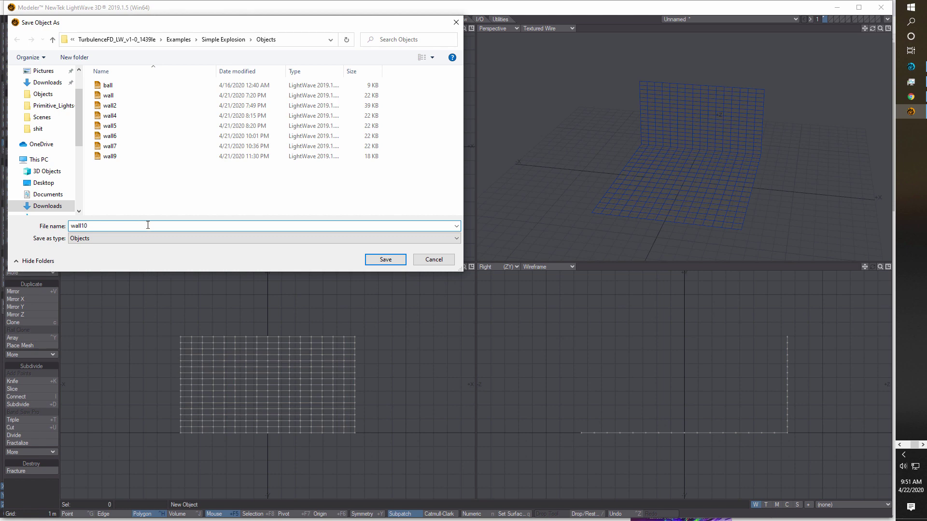
pyautogui.click(385, 259)
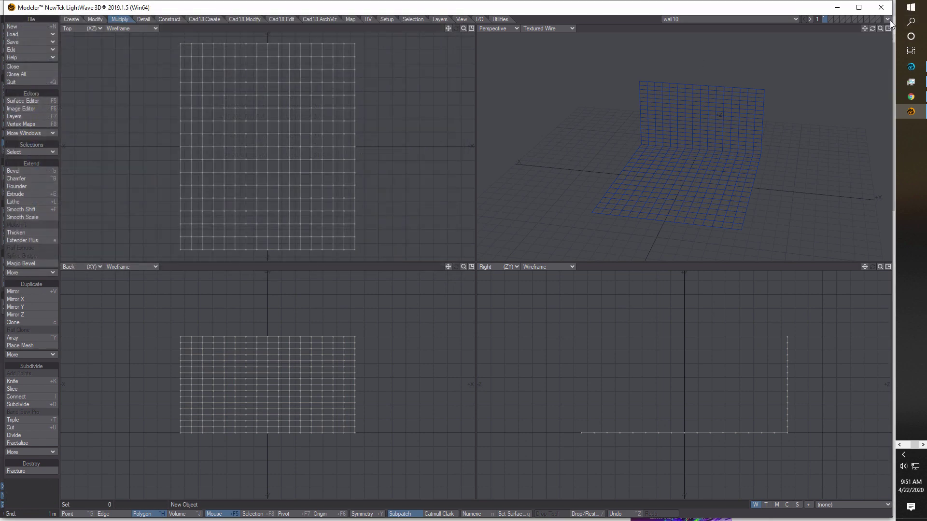
pyautogui.click(890, 21)
pyautogui.click(884, 33)
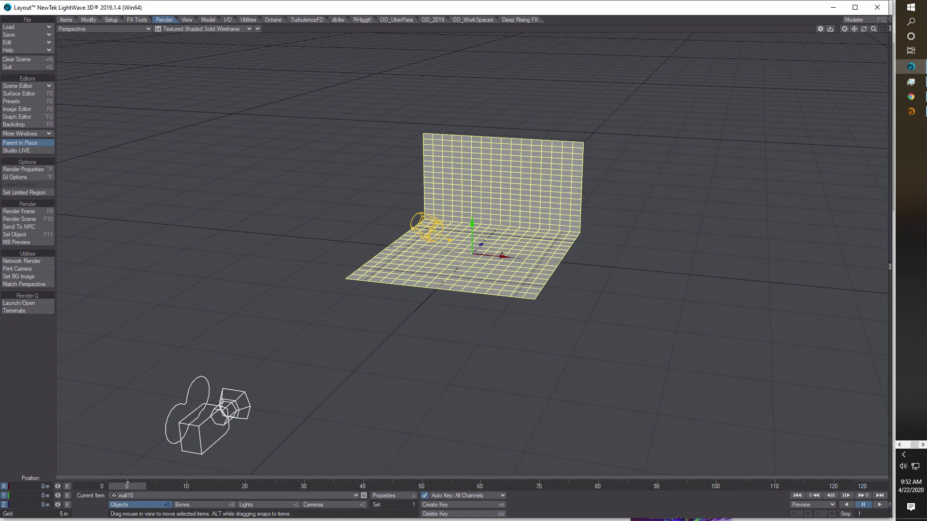
# - Open the Surface Editor and lower the Specular value of wall10's Default surface
pyautogui.click(28, 93)
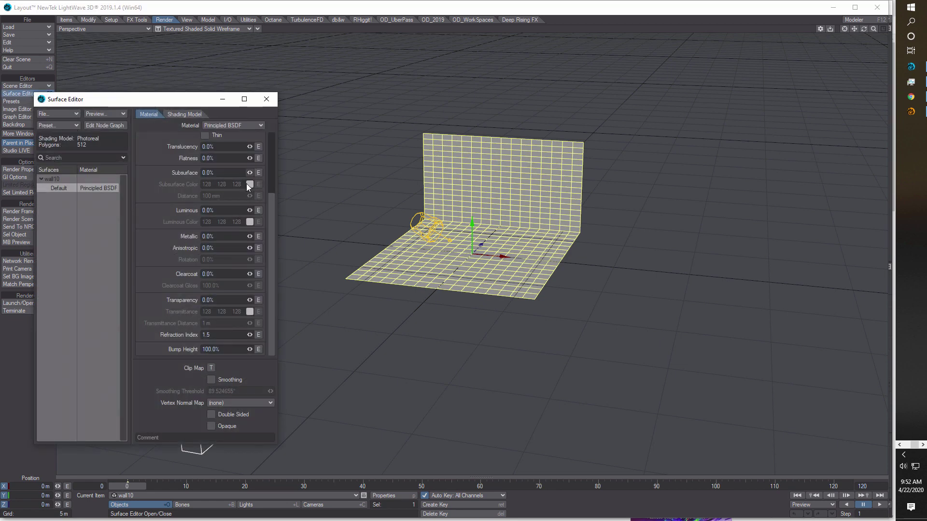
pyautogui.moveTo(269, 219); pyautogui.dragTo(273, 134)
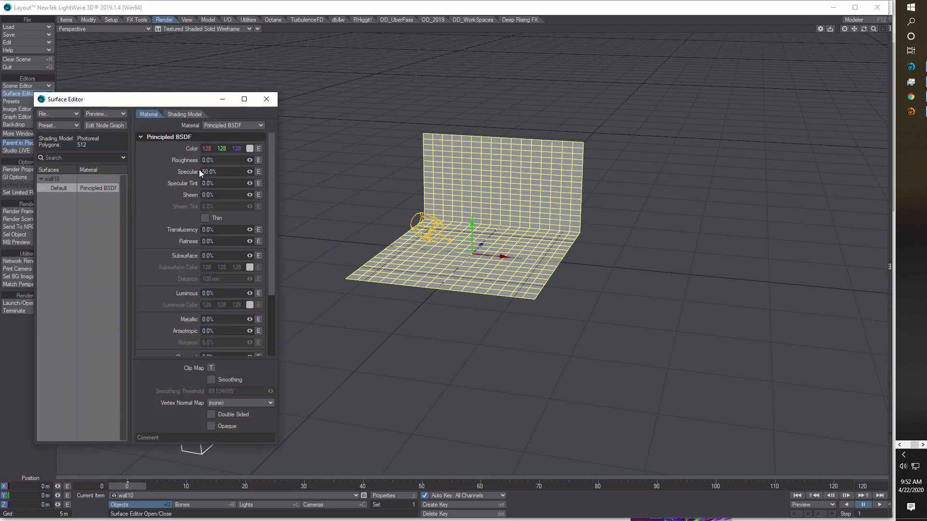
pyautogui.moveTo(249, 172); pyautogui.dragTo(224, 172)
# - Add a 2D Textures Image node to the Default surface's node graph and place it between Input and Principled BSDF
pyautogui.click(94, 126)
pyautogui.doubleClick(30, 45)
pyautogui.write('image')
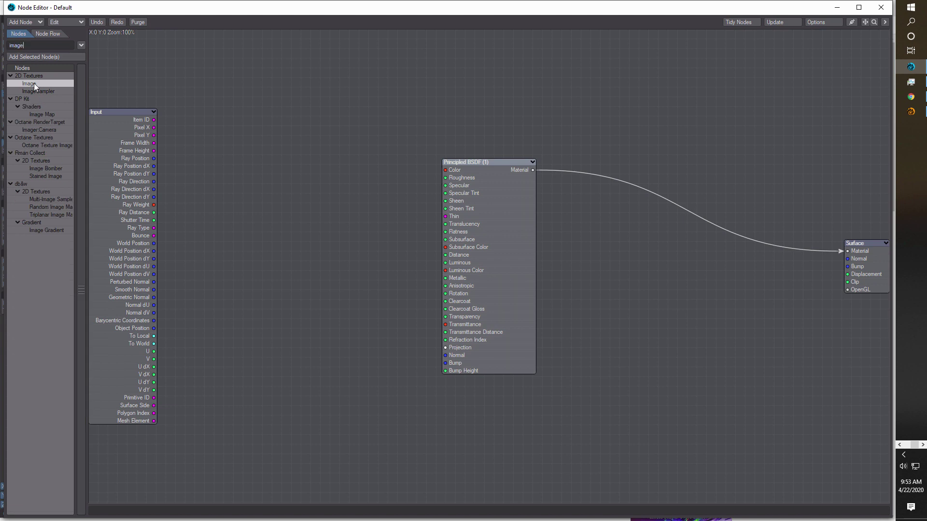
pyautogui.doubleClick(33, 83)
pyautogui.moveTo(498, 232); pyautogui.dragTo(308, 220)
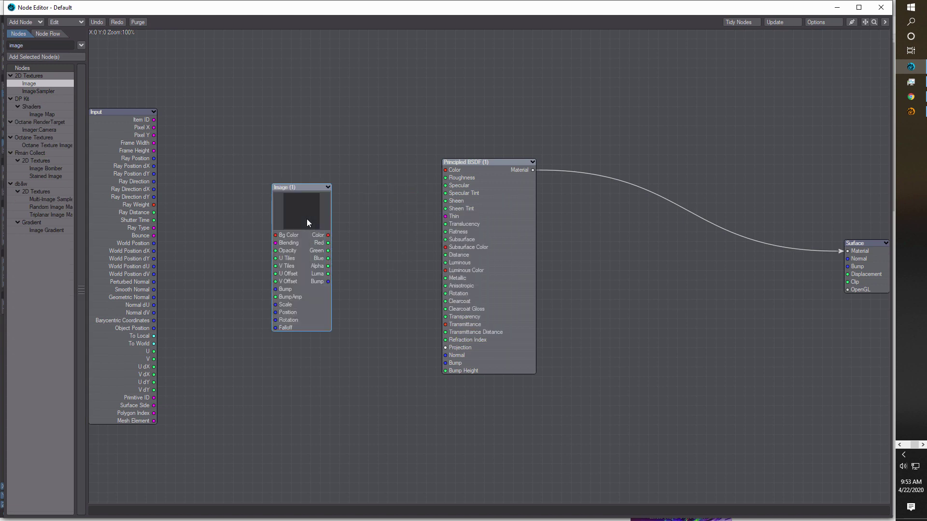
# - Load the photo P1011205.JPG as the Image node's image
pyautogui.doubleClick(307, 222)
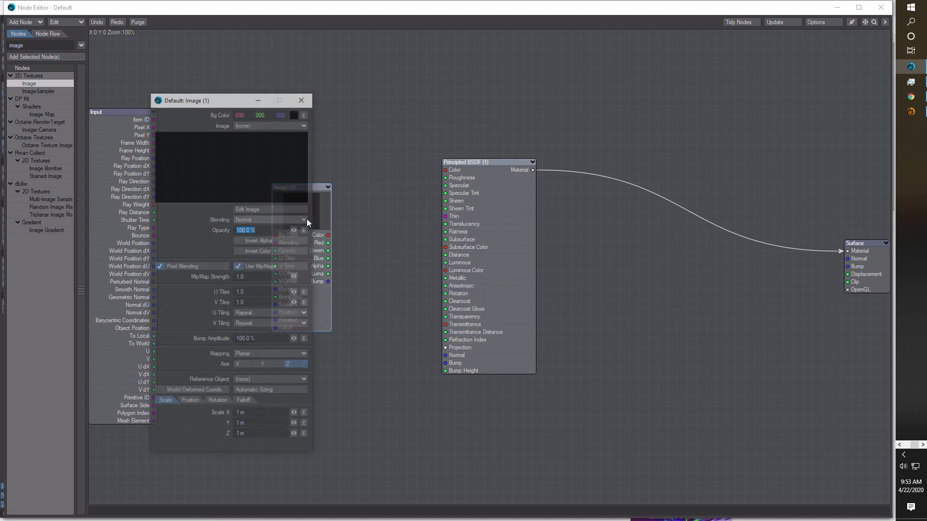
pyautogui.click(306, 124)
pyautogui.click(305, 129)
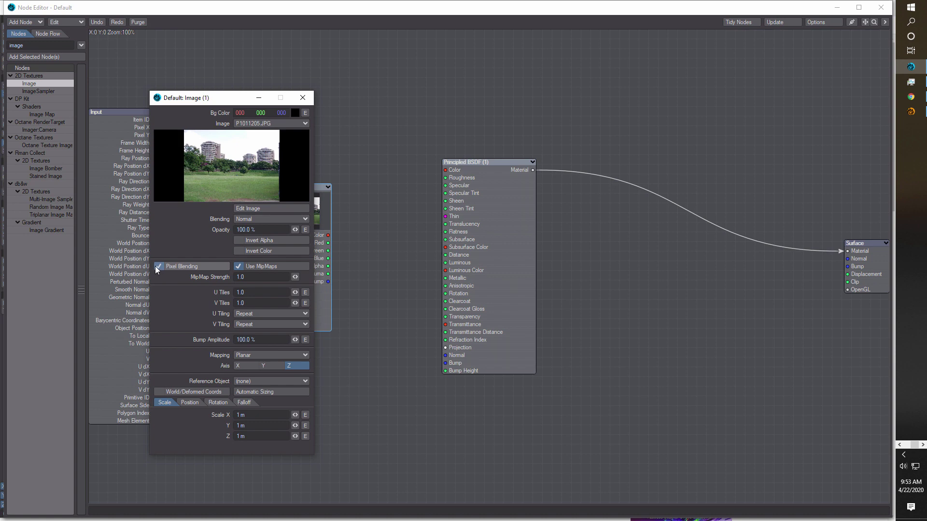
# - Check the pixel dimensions of P1011205.JPG in the Image Editor
pyautogui.click(246, 208)
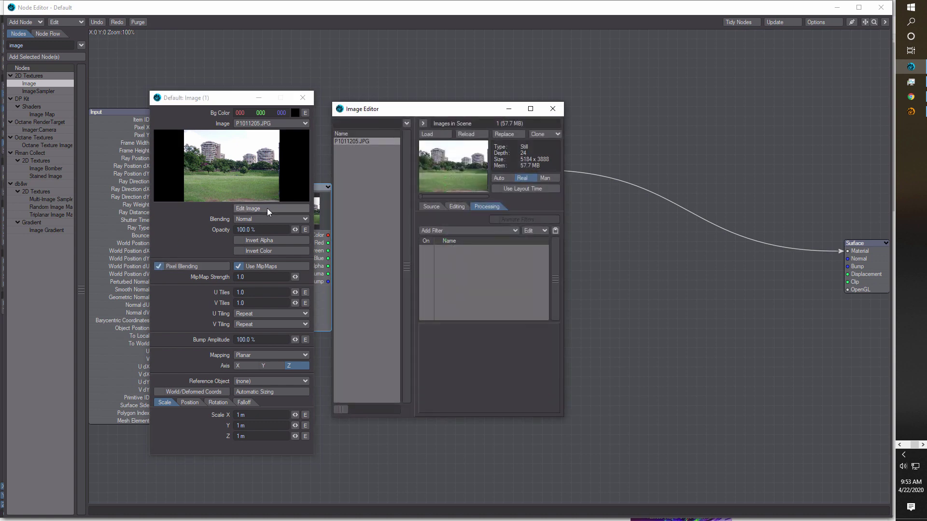
pyautogui.click(550, 113)
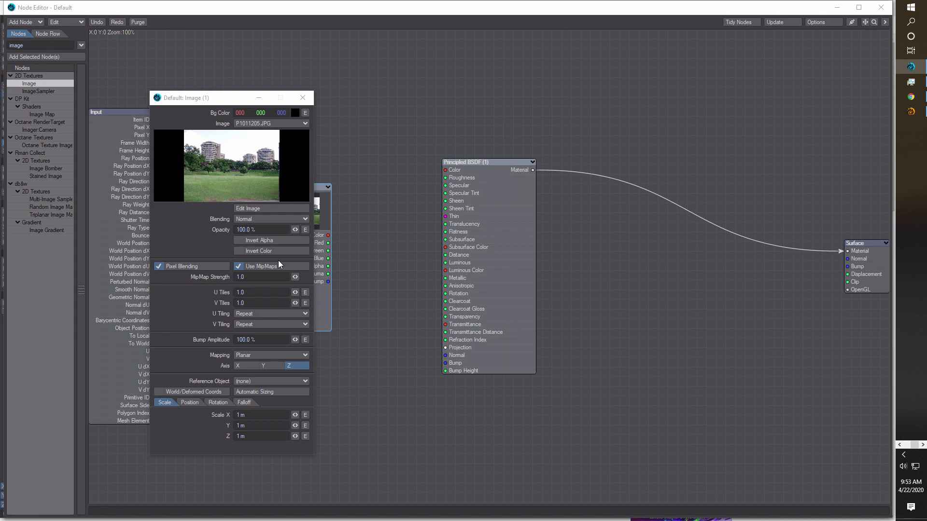
# - Turn off Pixel Blending for the Image node and set both its U Tiling and V Tiling to Reset
pyautogui.click(158, 266)
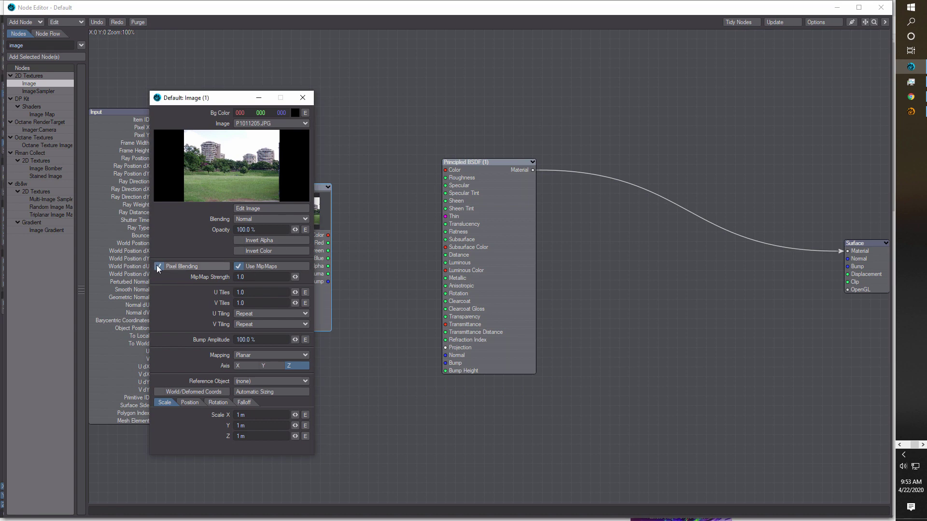
pyautogui.click(297, 307)
pyautogui.click(302, 325)
pyautogui.click(304, 317)
# - Set the Image node's mapping to Front with Fixed Time Projection enabled and Camera as the reference camera
pyautogui.click(308, 354)
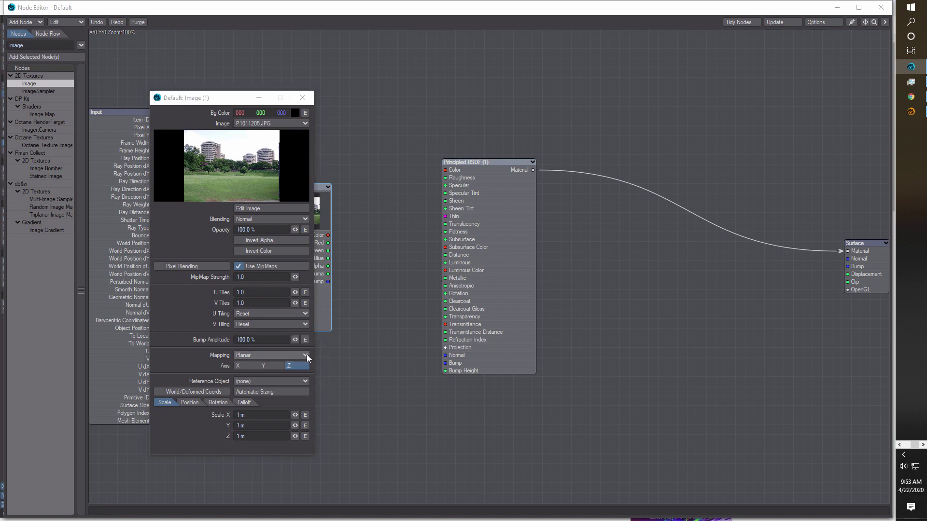
pyautogui.click(306, 376)
pyautogui.click(158, 366)
pyautogui.click(303, 382)
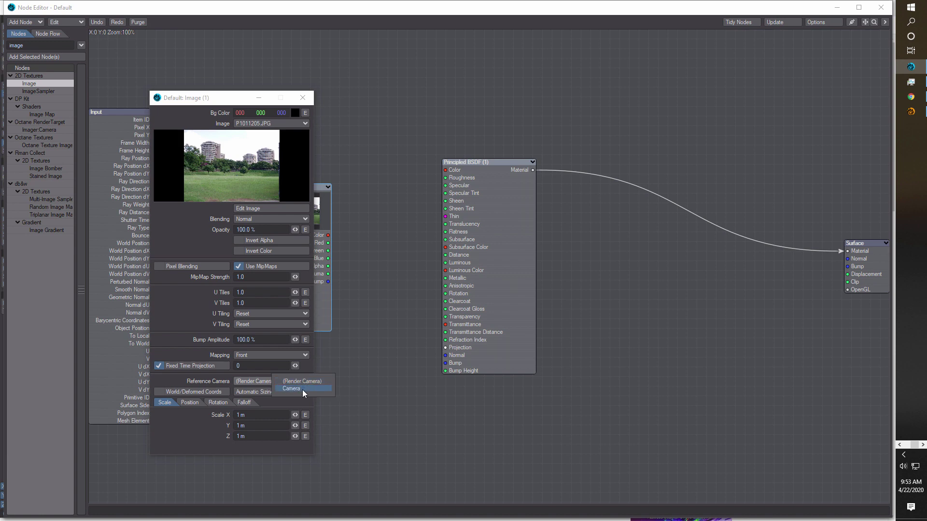
pyautogui.click(302, 389)
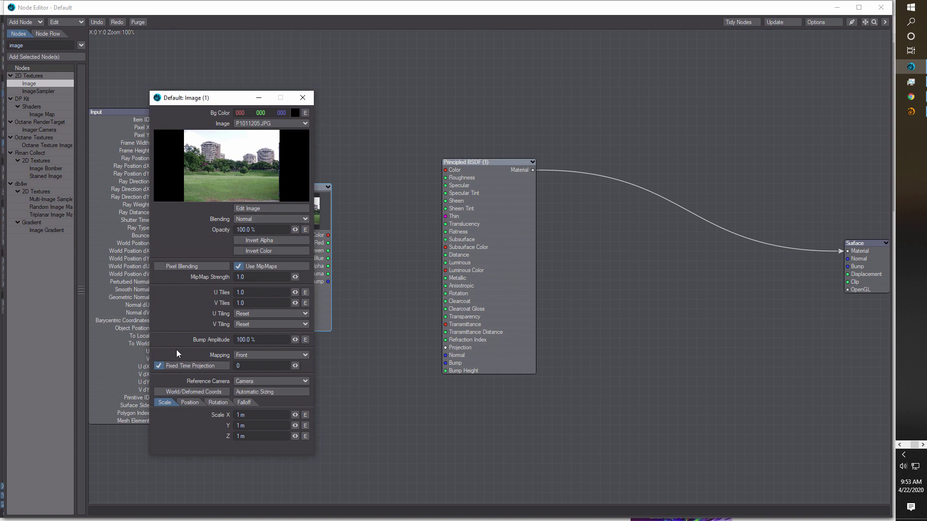
# - Connect the Image node's Color output to the Principled BSDF Color input and minimize the Node Editor
pyautogui.click(303, 98)
pyautogui.moveTo(328, 236); pyautogui.dragTo(445, 170)
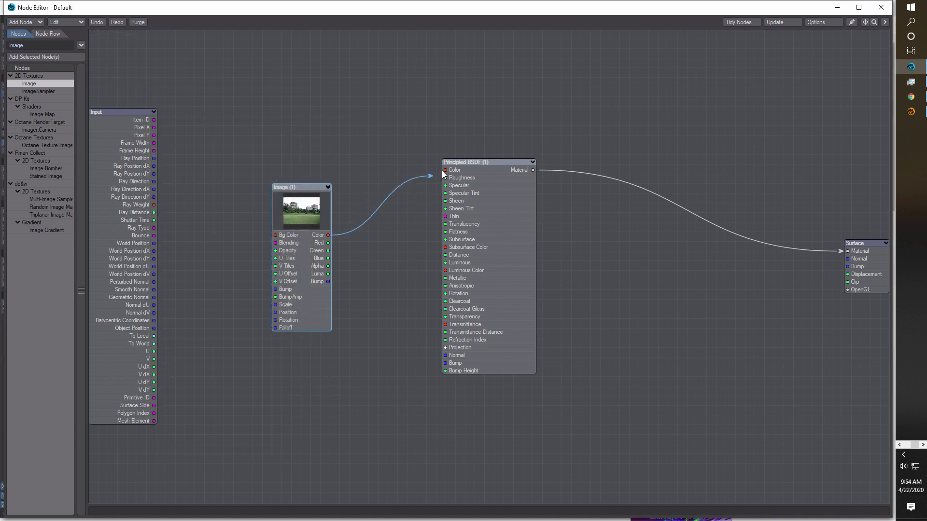
pyautogui.click(838, 8)
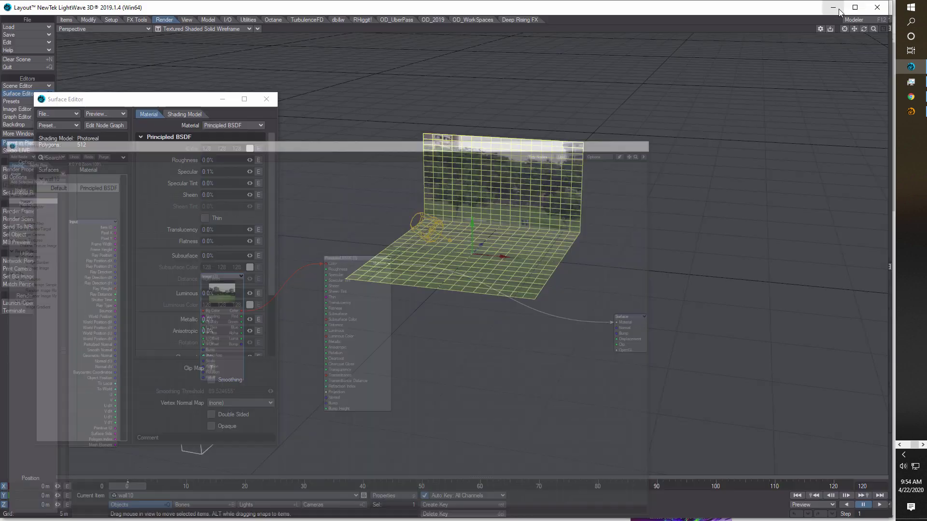
# - Display the viewport as Textured Shaded Solid and move the Surface Editor clear of the wall object and camera
pyautogui.click(249, 28)
pyautogui.click(244, 47)
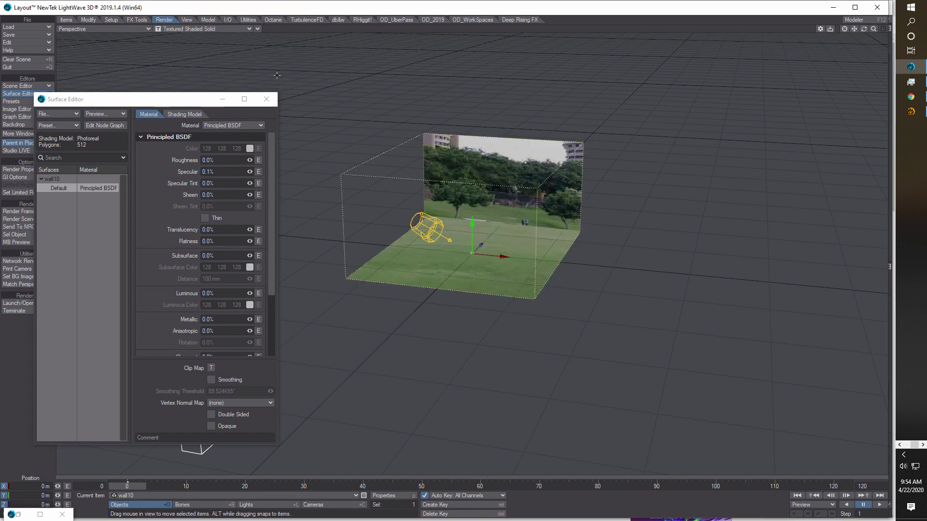
pyautogui.moveTo(160, 98); pyautogui.dragTo(757, 79)
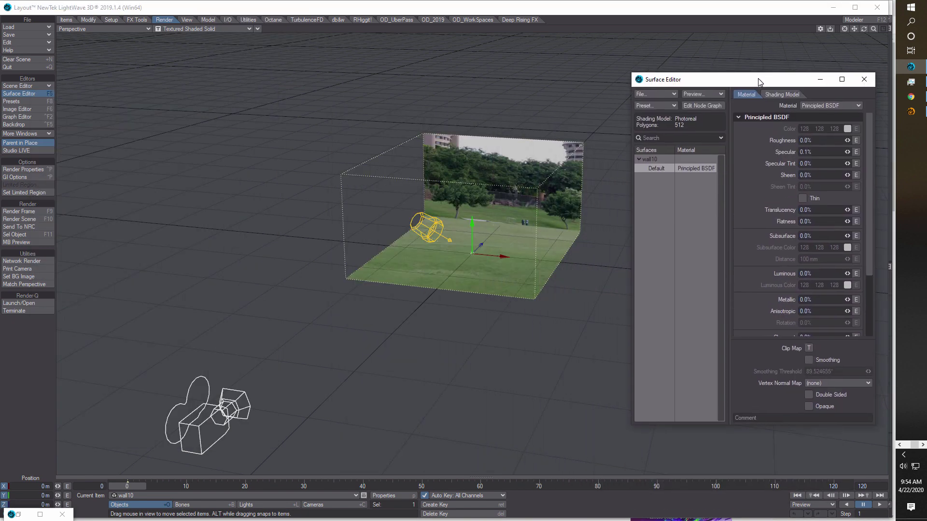
# - Set the camera's render resolution to a width of 5184 and a height of 3888 to match the photo
pyautogui.click(324, 505)
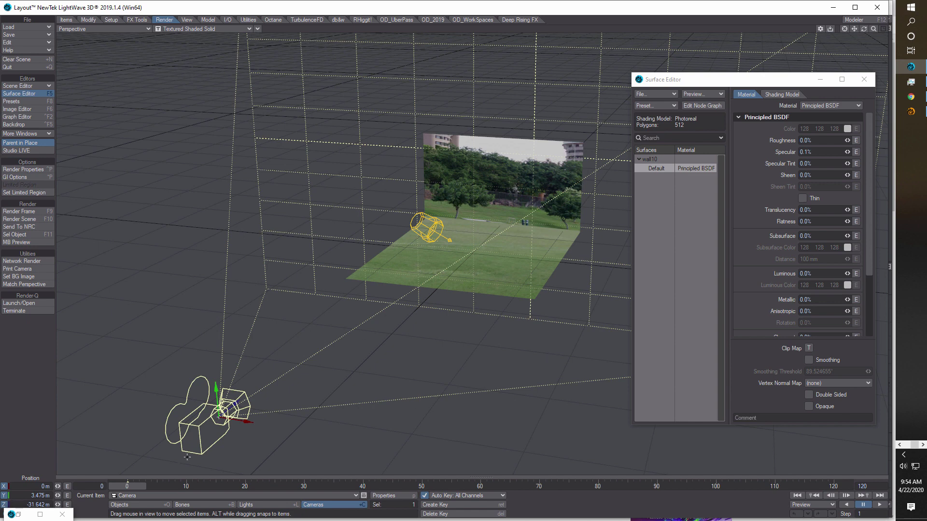
pyautogui.click(386, 496)
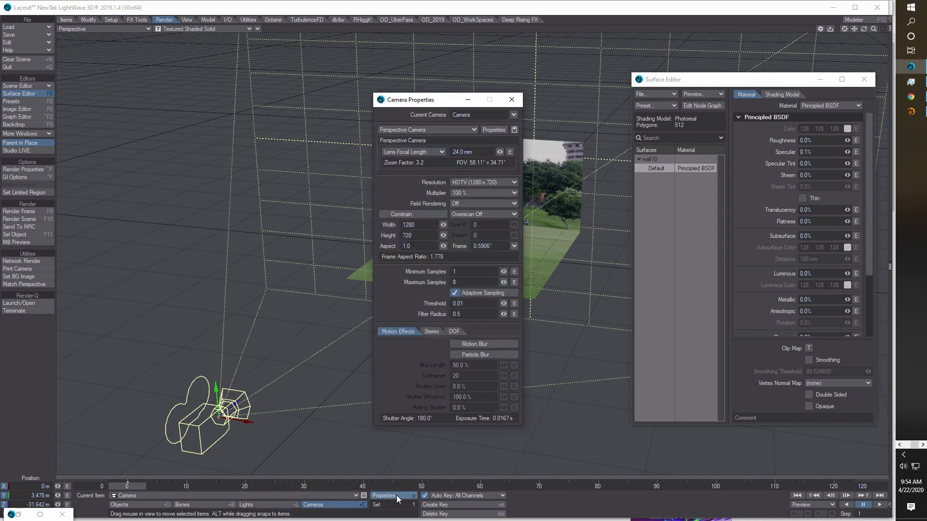
pyautogui.click(422, 224)
pyautogui.write('5184')
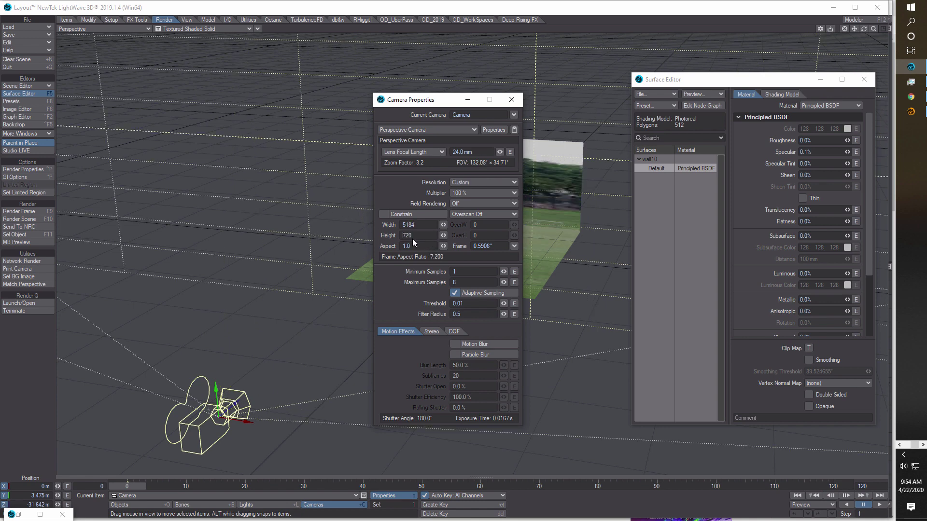
pyautogui.write('3888')
pyautogui.press('Tab')
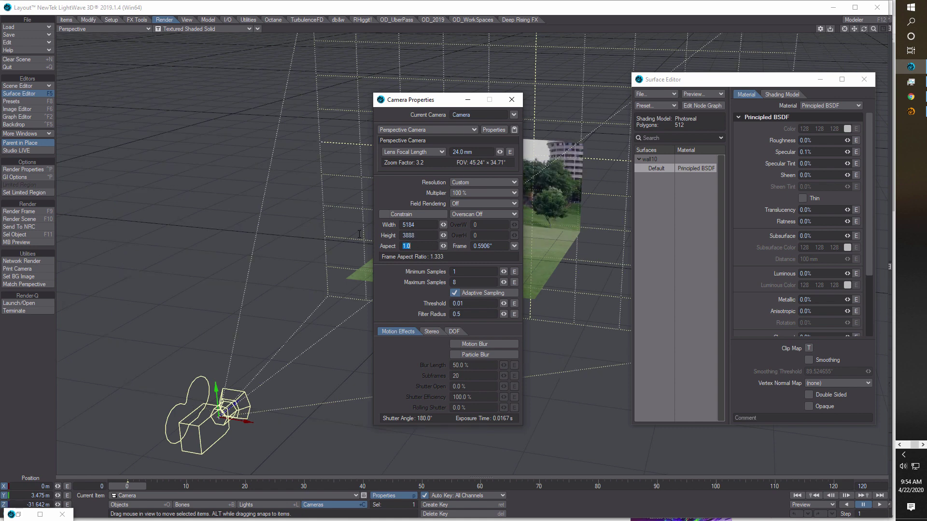
pyautogui.click(512, 99)
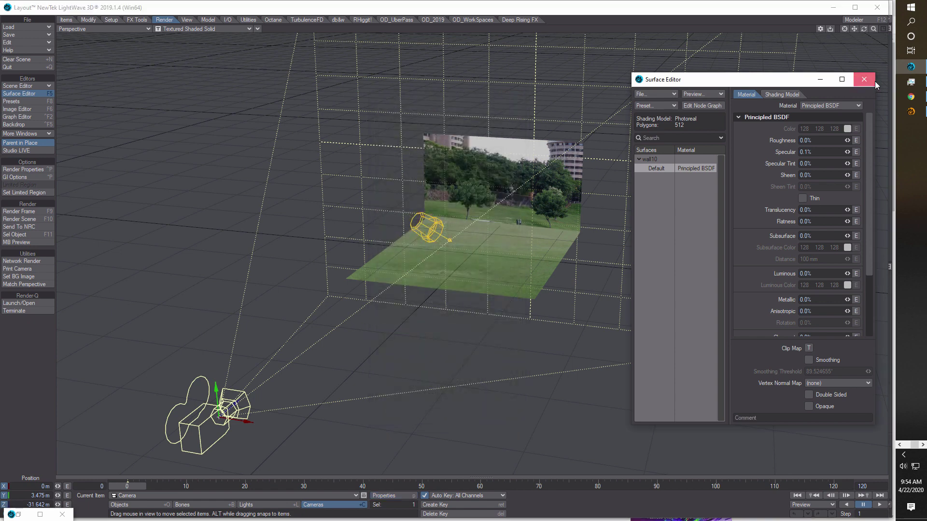
# - Close the Surface Editor and move the camera towards the wall object, to about -15.3 m in Z
pyautogui.click(871, 81)
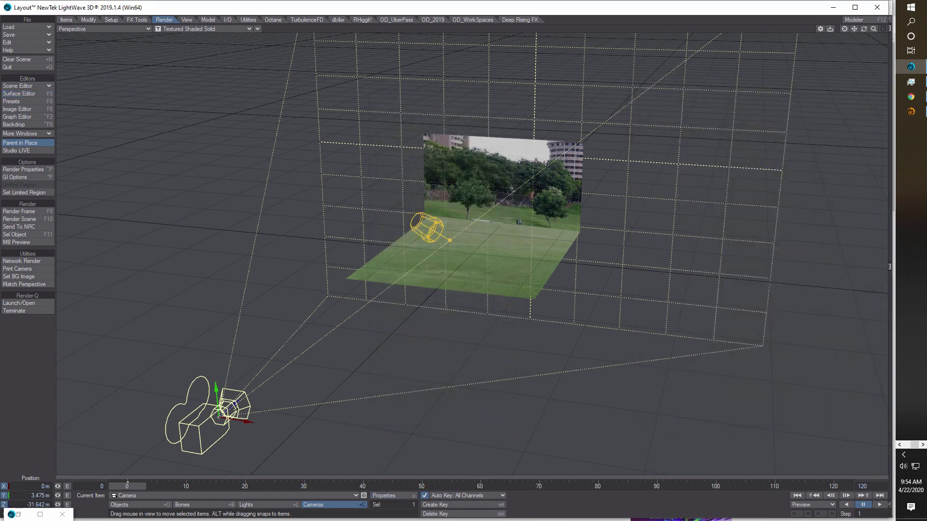
pyautogui.moveTo(257, 359); pyautogui.dragTo(411, 236)
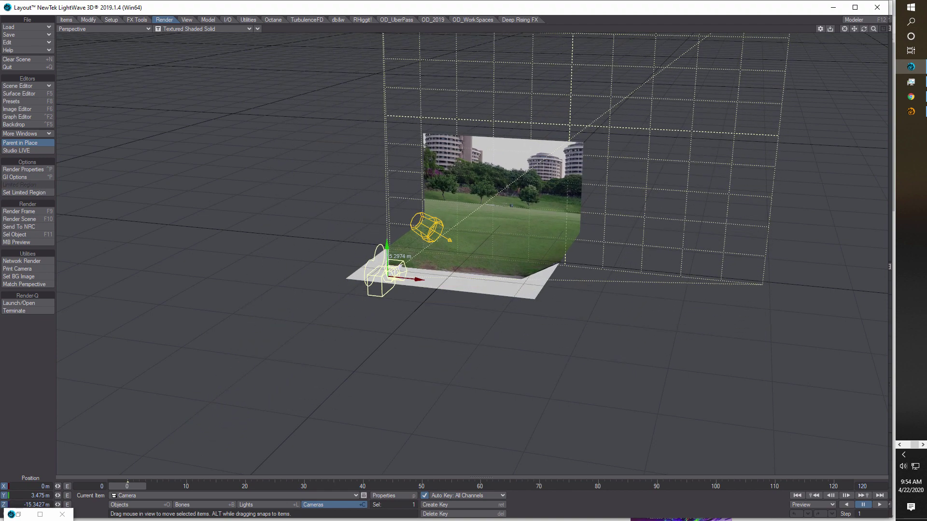
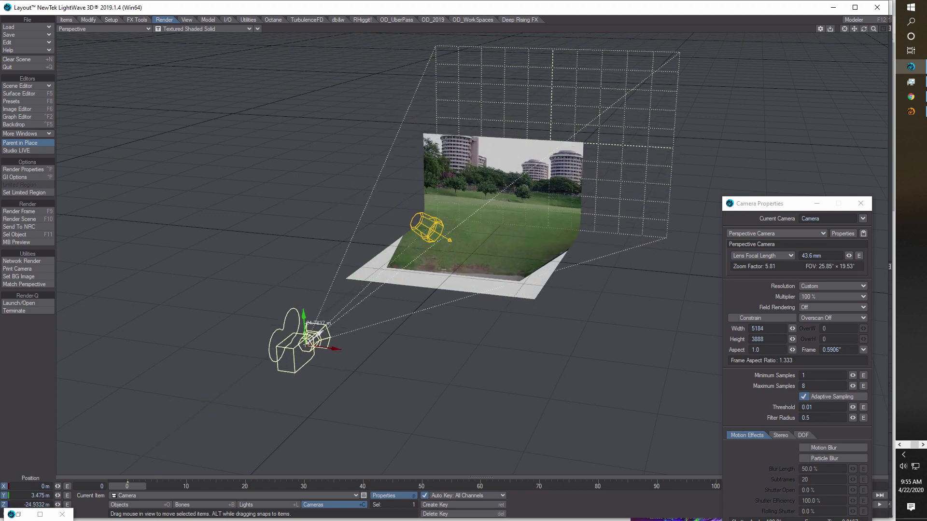
# - Move the Camera Properties window clear of the wall object and shift the camera to about -23.6 m in Z
pyautogui.moveTo(873, 30); pyautogui.dragTo(856, 116)
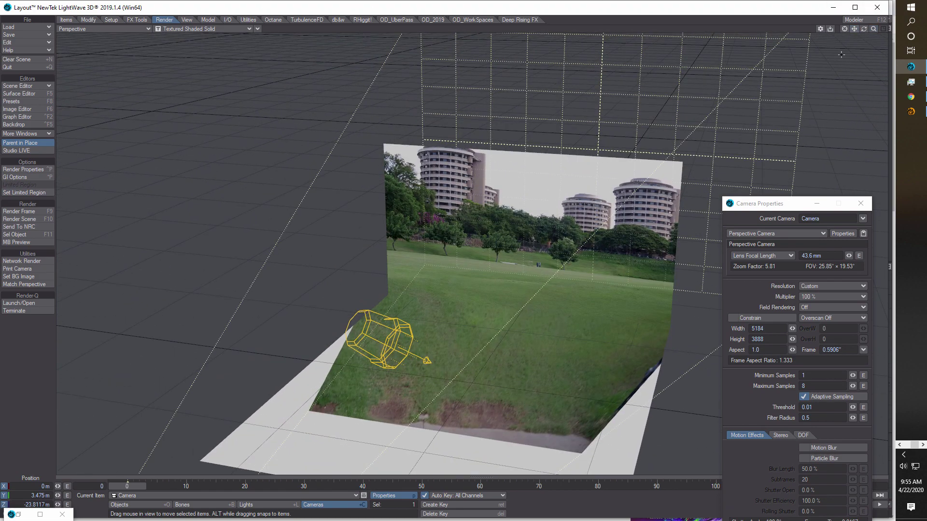
pyautogui.moveTo(864, 30); pyautogui.dragTo(758, 175)
pyautogui.moveTo(782, 207); pyautogui.dragTo(137, 55)
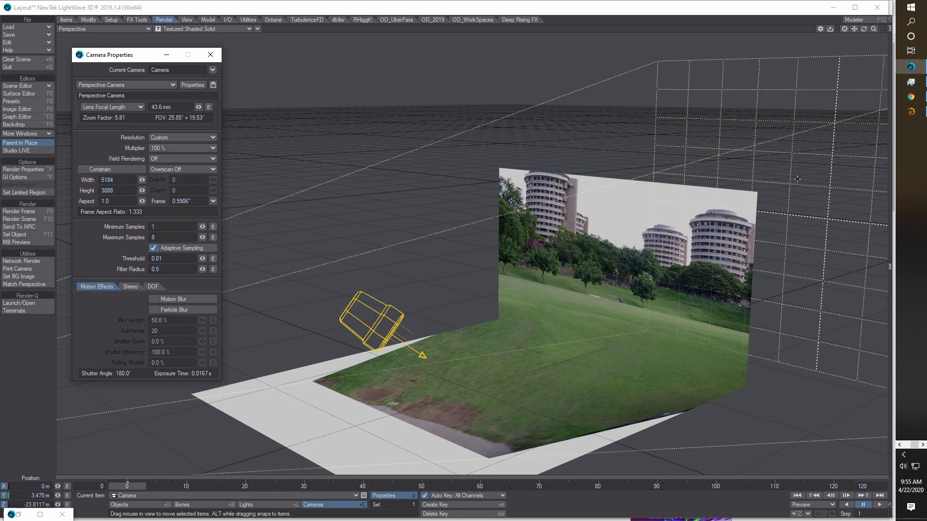
pyautogui.moveTo(864, 29); pyautogui.dragTo(835, 29)
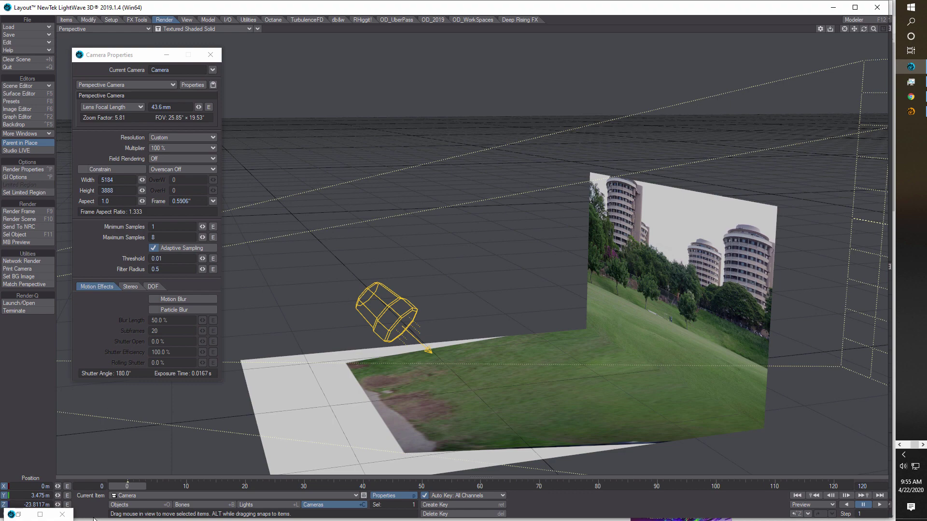
pyautogui.moveTo(57, 504)
pyautogui.mouseDown()
pyautogui.moveTo(39, 504)
pyautogui.moveTo(102, 504)
pyautogui.moveTo(59, 505)
pyautogui.mouseUp()
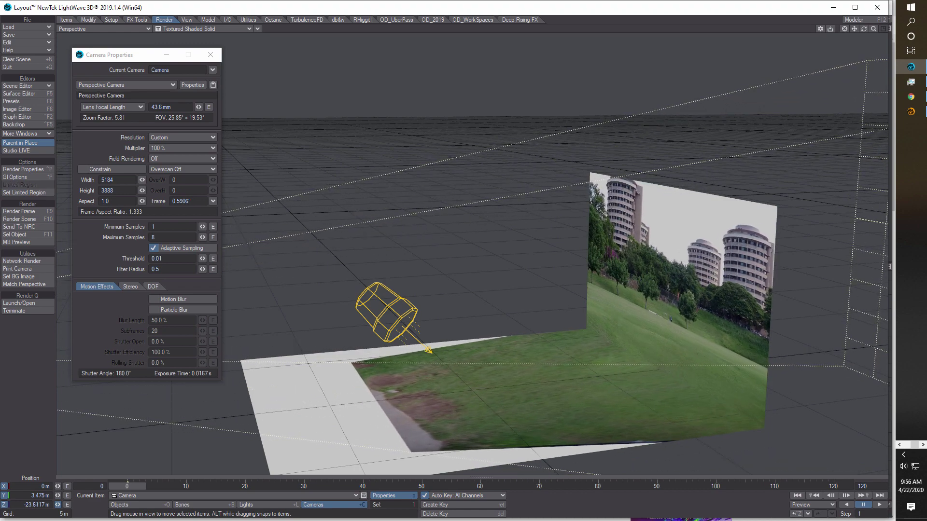
# - Rotate the camera to a pitch of about 3.30°
pyautogui.press('y')
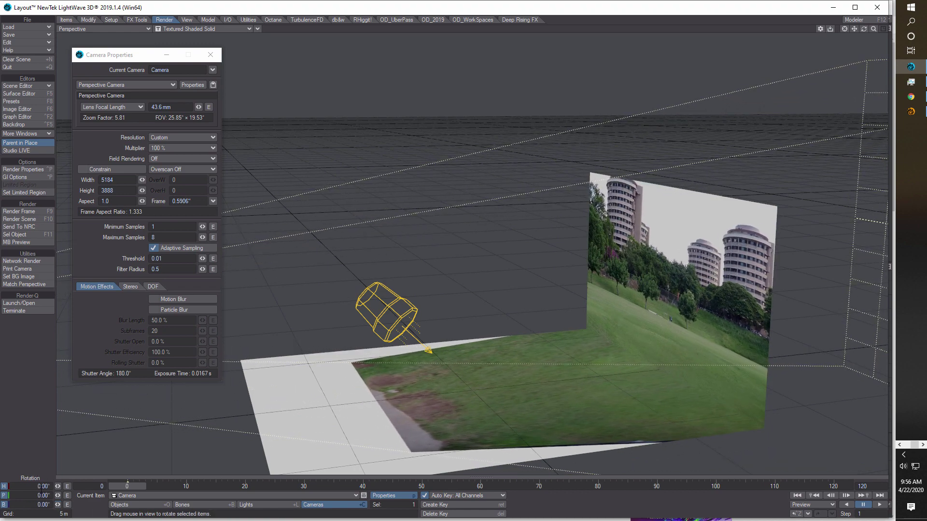
pyautogui.moveTo(57, 496); pyautogui.dragTo(63, 495)
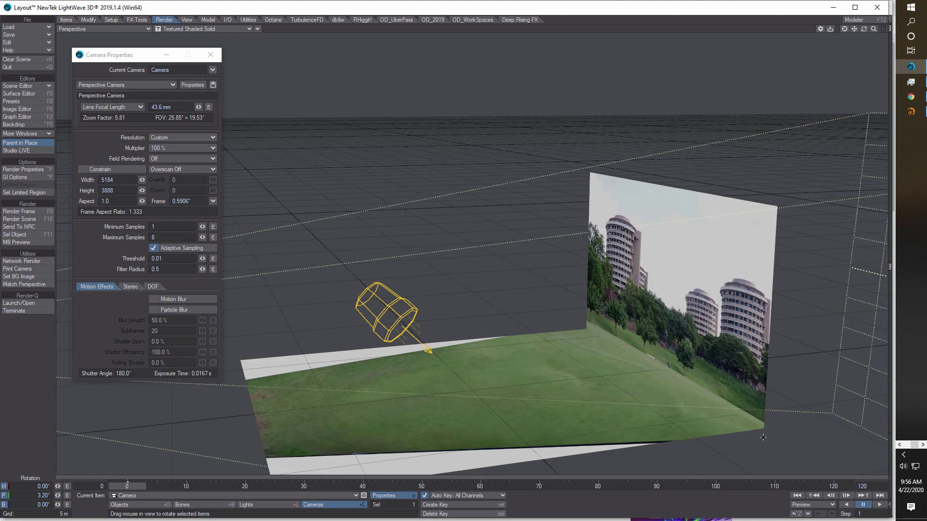
pyautogui.moveTo(58, 496); pyautogui.dragTo(59, 496)
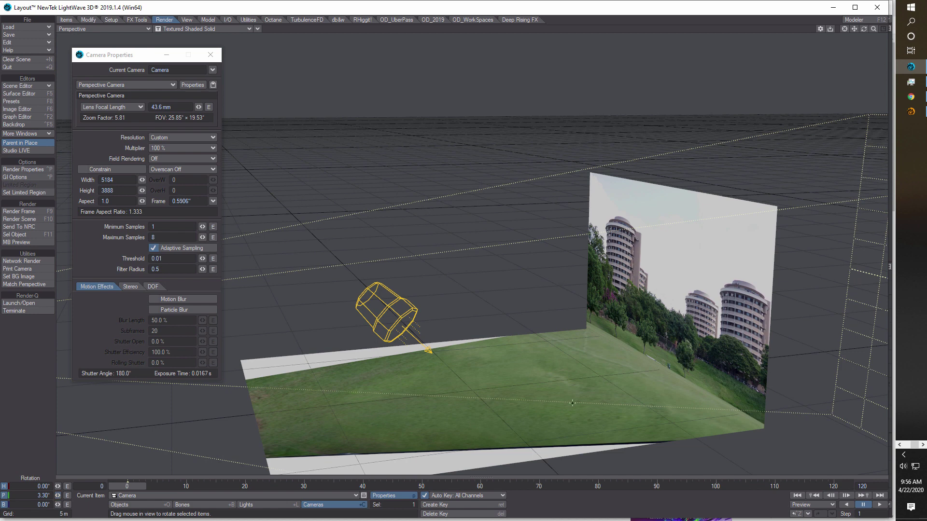
# - Move the camera closer to the wall at about -20.4 m in Z and lower it to about 3.04 m in Y
pyautogui.moveTo(873, 30)
pyautogui.mouseDown()
pyautogui.moveTo(864, 29)
pyautogui.moveTo(889, 33)
pyautogui.moveTo(881, 31)
pyautogui.mouseUp()
pyautogui.press('t')
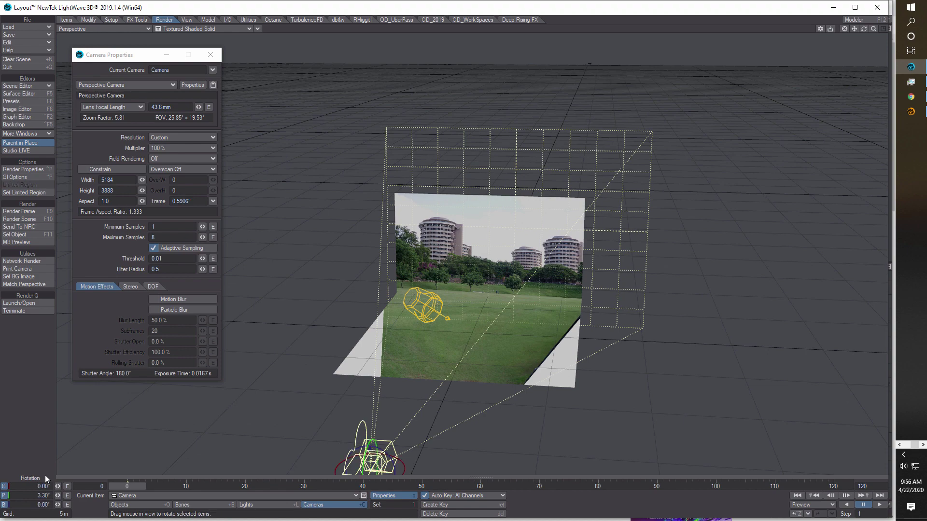
pyautogui.moveTo(58, 506); pyautogui.dragTo(79, 497)
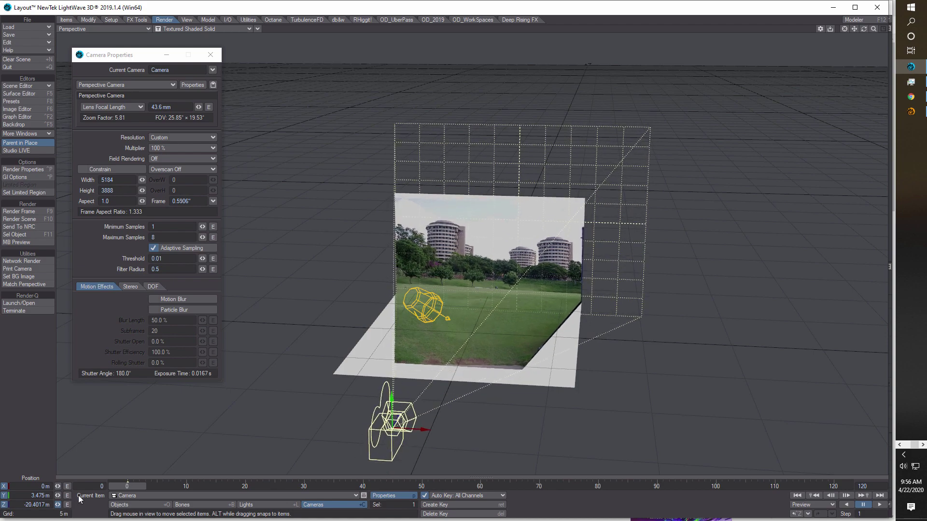
pyautogui.moveTo(863, 28)
pyautogui.mouseDown()
pyautogui.moveTo(883, 29)
pyautogui.moveTo(867, 31)
pyautogui.moveTo(876, 21)
pyautogui.mouseUp()
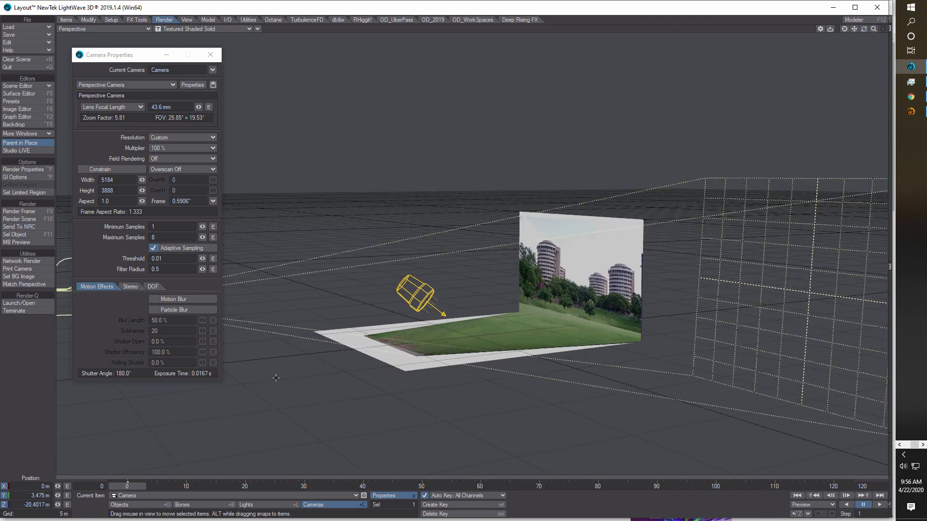
pyautogui.moveTo(58, 497); pyautogui.dragTo(50, 501)
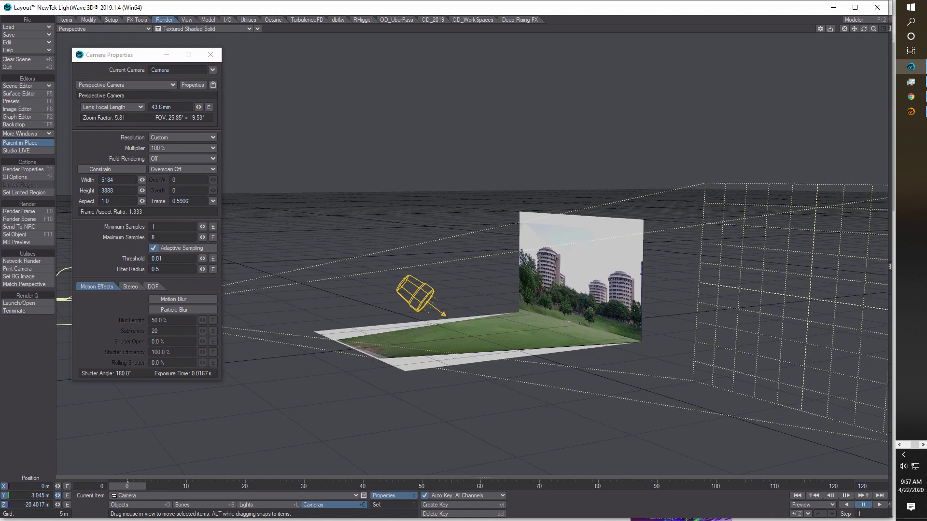
pyautogui.moveTo(874, 29); pyautogui.dragTo(908, 40)
pyautogui.moveTo(830, 36); pyautogui.dragTo(80, 516)
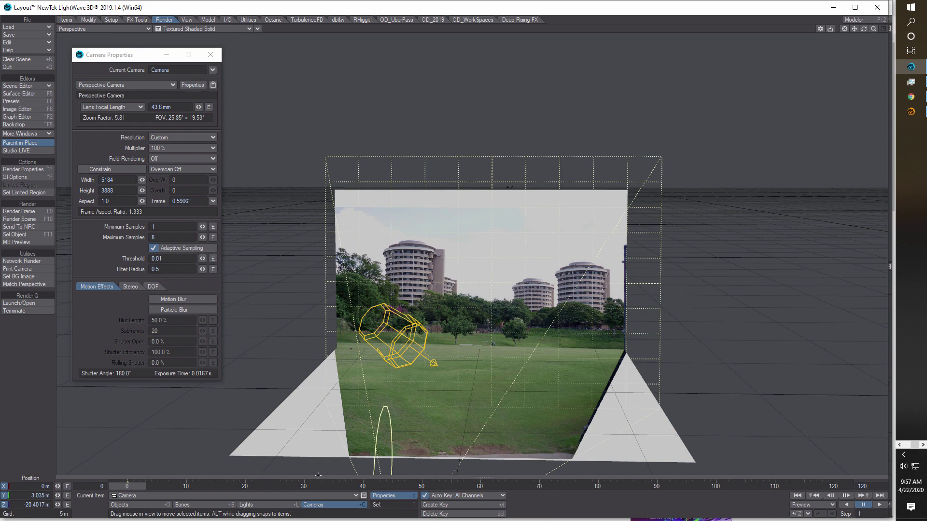
# - Bank the camera to about 0.90° to level the projected photo, and close Camera Properties
pyautogui.press('y')
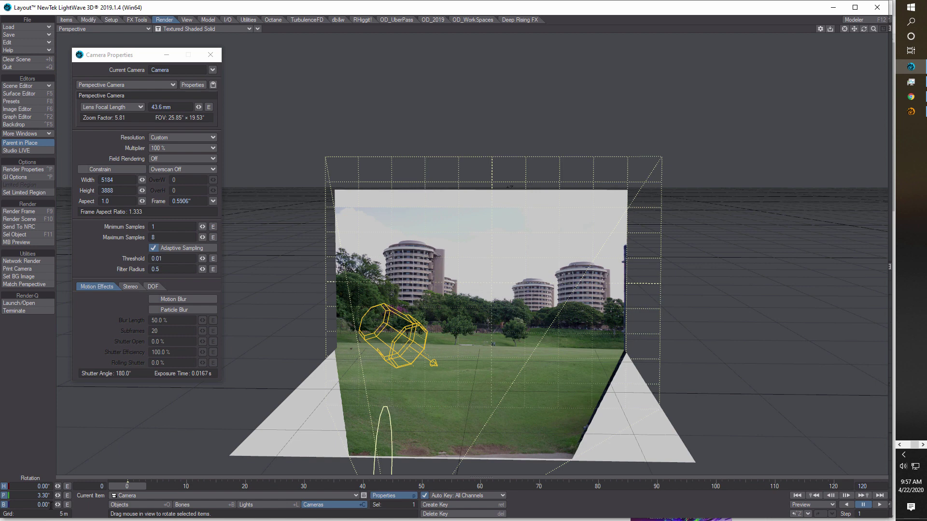
pyautogui.moveTo(57, 505); pyautogui.dragTo(66, 505)
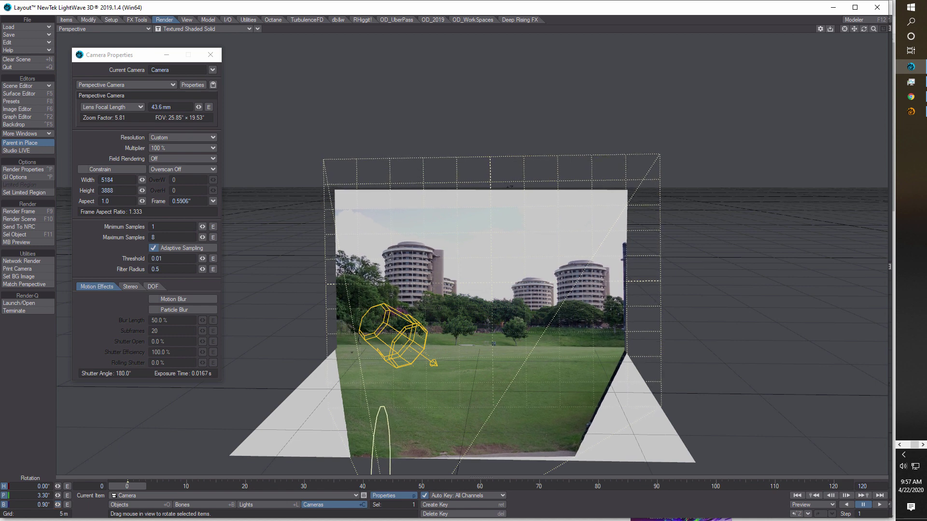
pyautogui.click(210, 55)
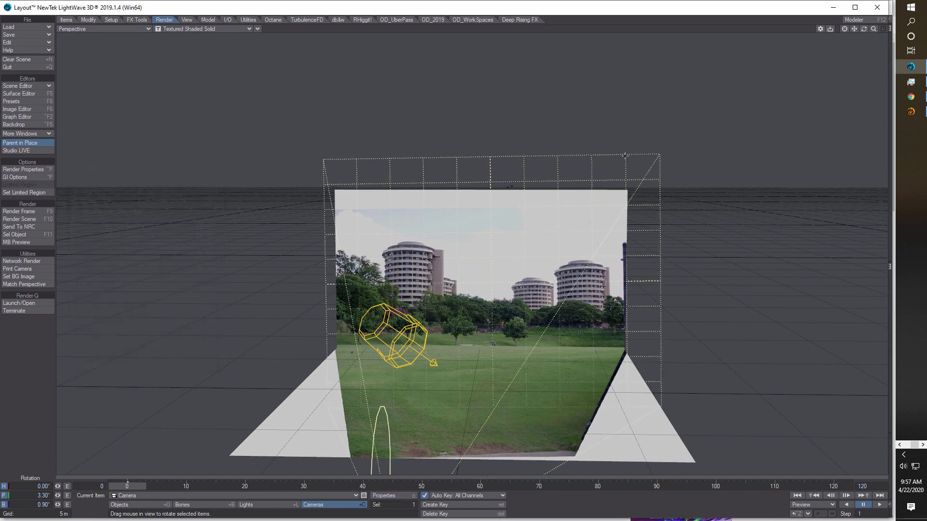
pyautogui.moveTo(864, 28); pyautogui.dragTo(794, 28)
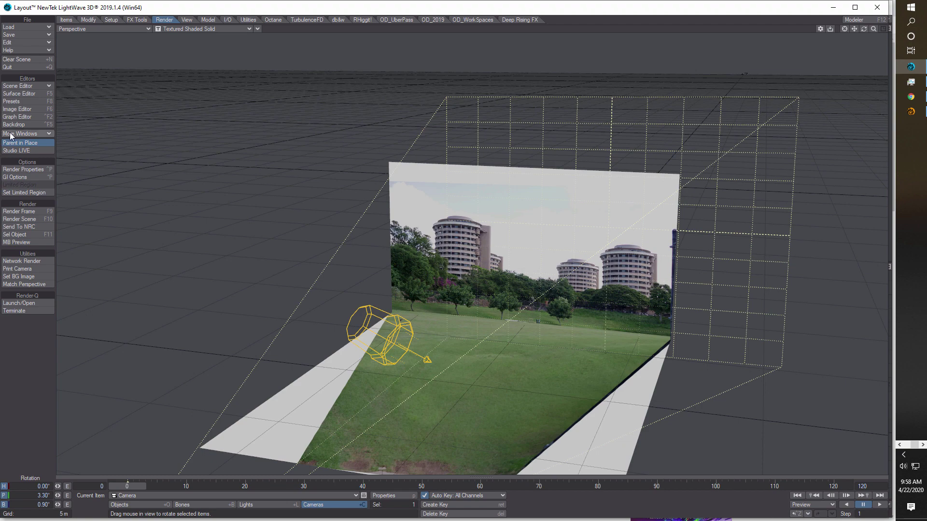
pyautogui.click(25, 85)
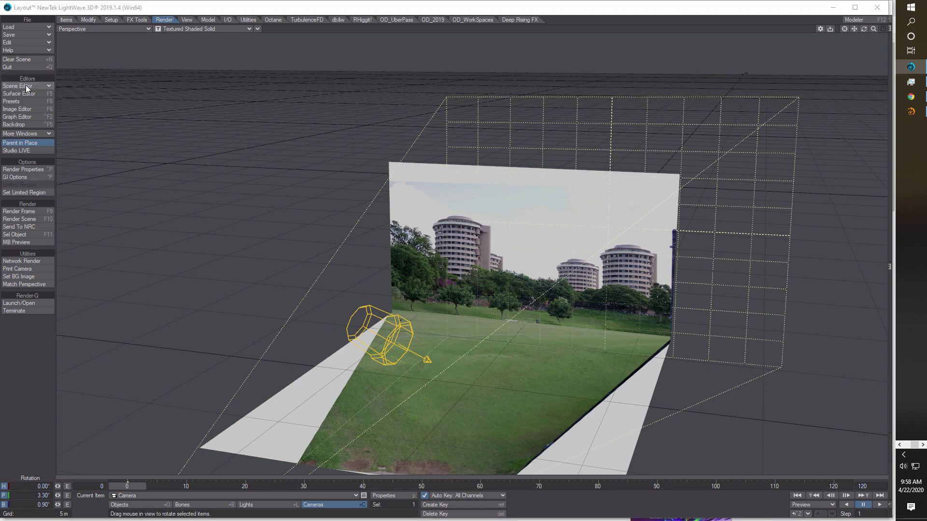
pyautogui.click(881, 7)
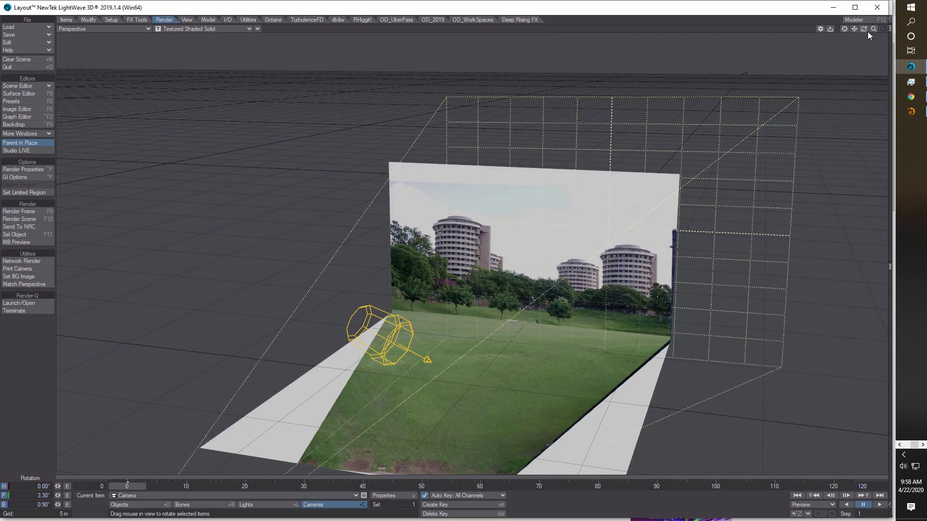
# - Add a second camera to the scene and name it Render
pyautogui.moveTo(874, 28); pyautogui.dragTo(864, 46)
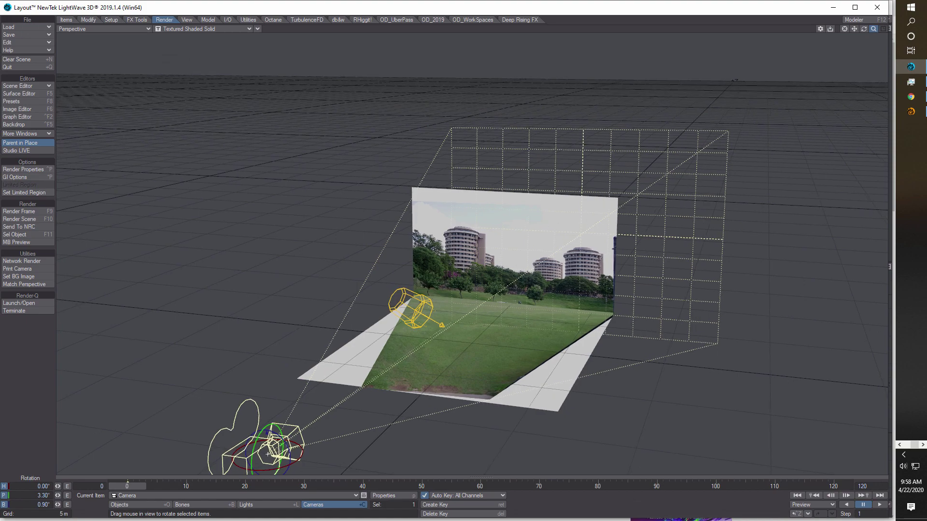
pyautogui.moveTo(863, 28); pyautogui.dragTo(50, 52)
pyautogui.click(65, 20)
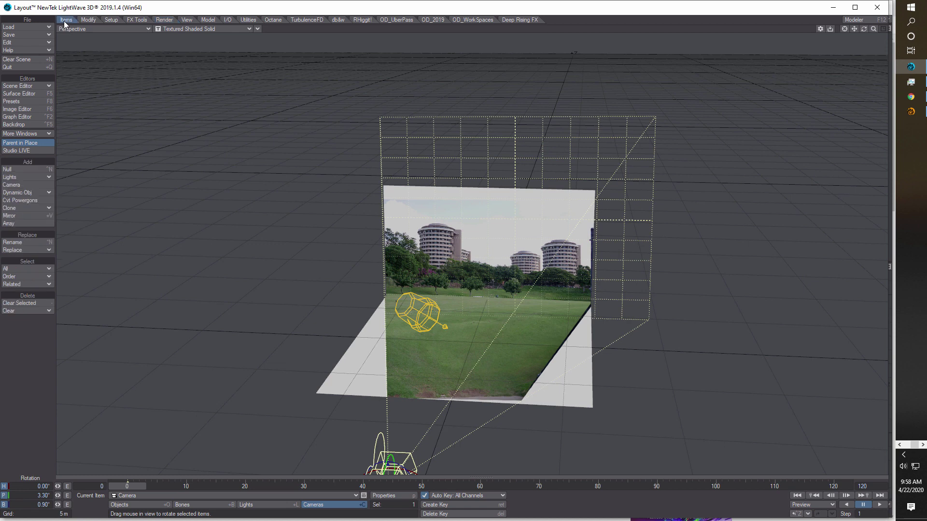
pyautogui.click(31, 186)
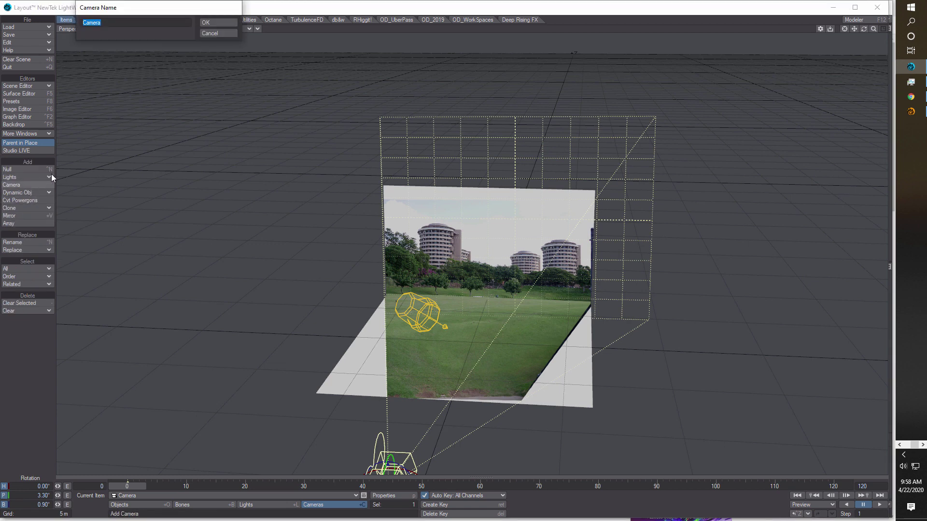
pyautogui.write('Render')
pyautogui.click(218, 22)
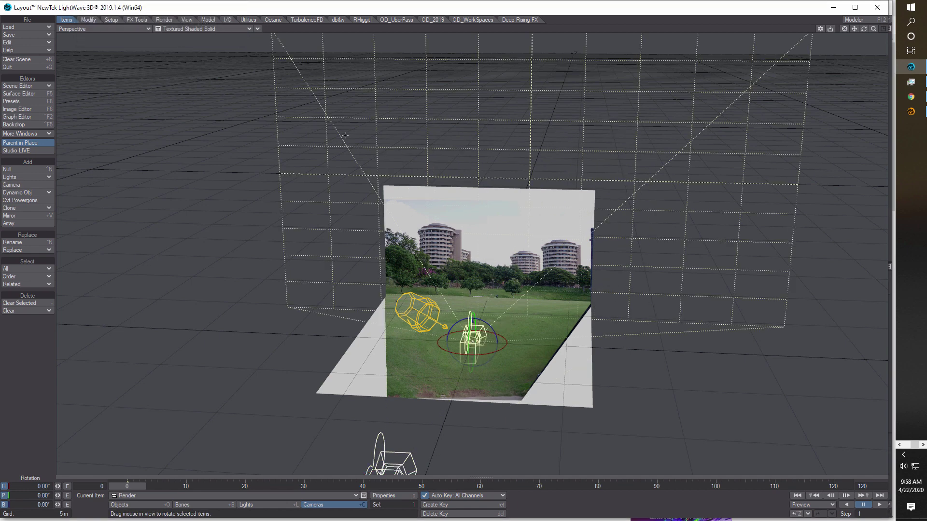
# - Move the Render camera back in front of the wall object, to about -2.9 m in X and -9.6 m in Z
pyautogui.press('t')
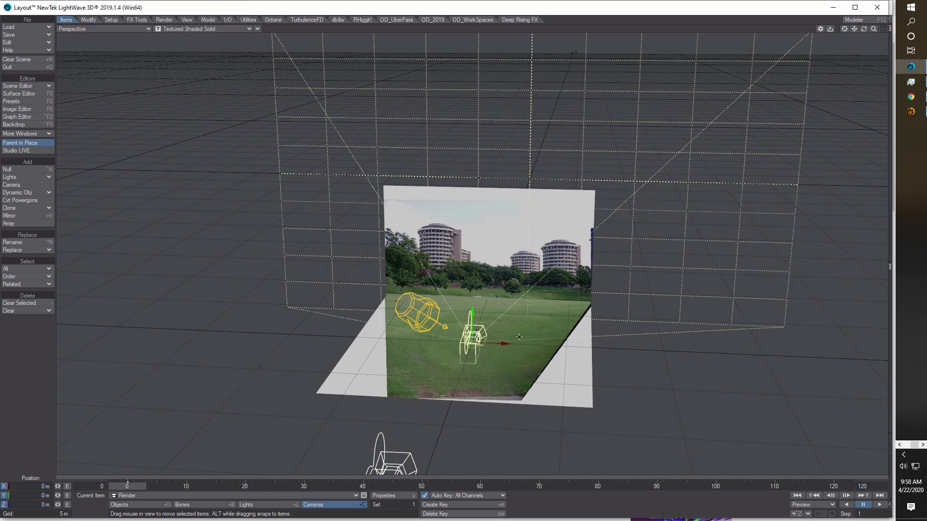
pyautogui.moveTo(472, 335); pyautogui.dragTo(362, 432)
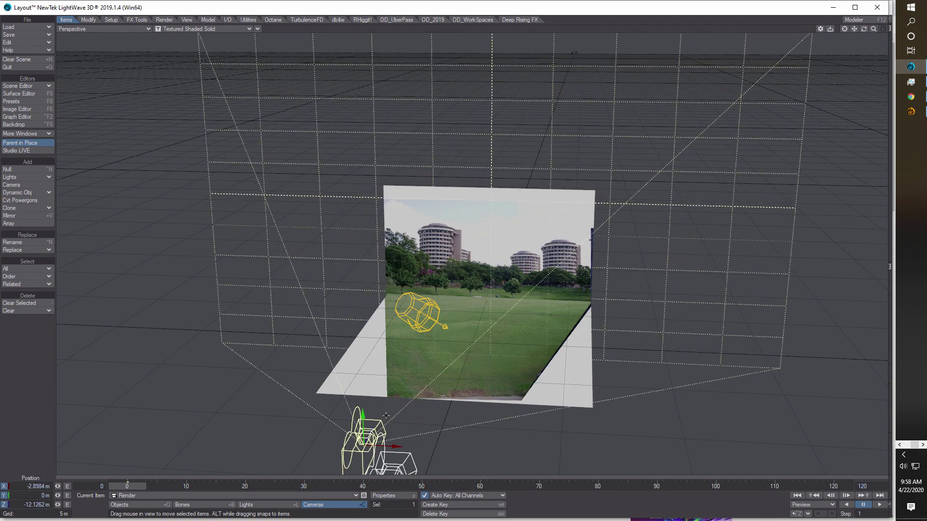
pyautogui.moveTo(57, 505); pyautogui.dragTo(9, 471)
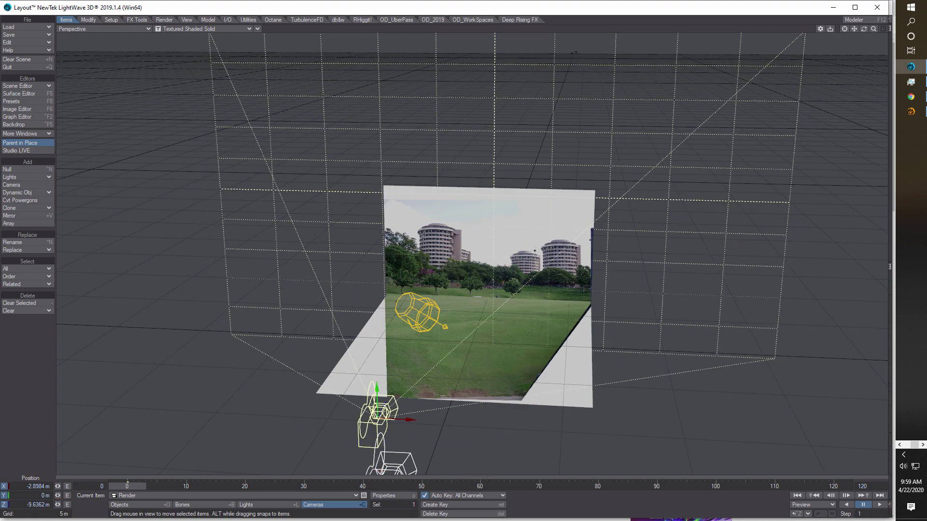
# - Check which reference camera the Image node uses in the wall surface's node graph, and close the node and surface editors
pyautogui.click(25, 94)
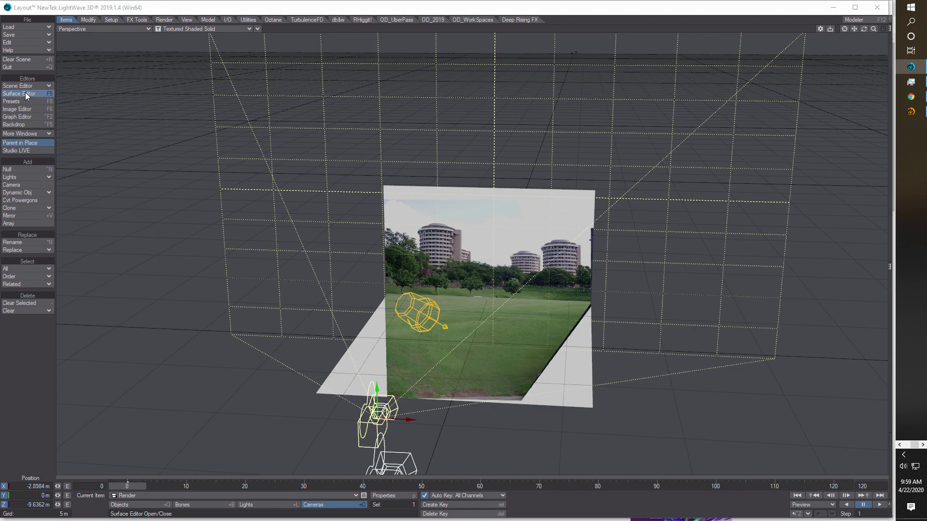
pyautogui.click(697, 105)
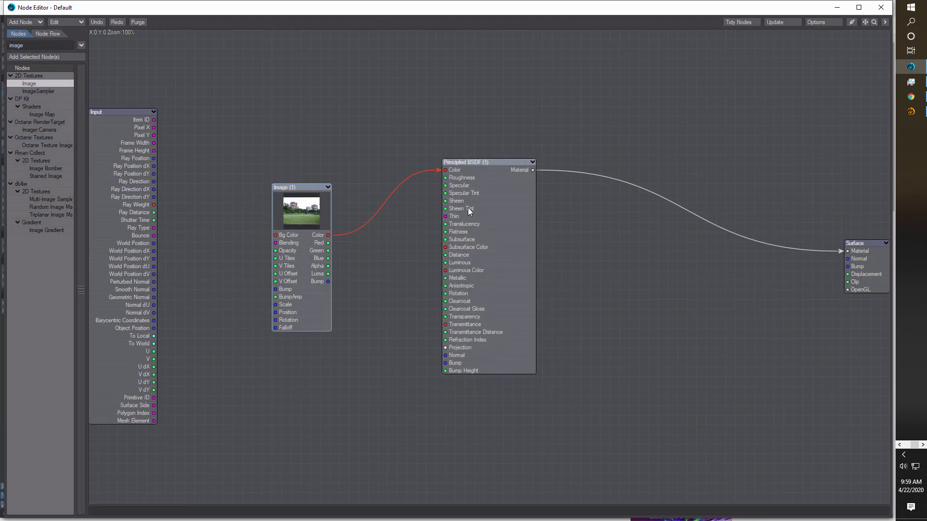
pyautogui.doubleClick(302, 219)
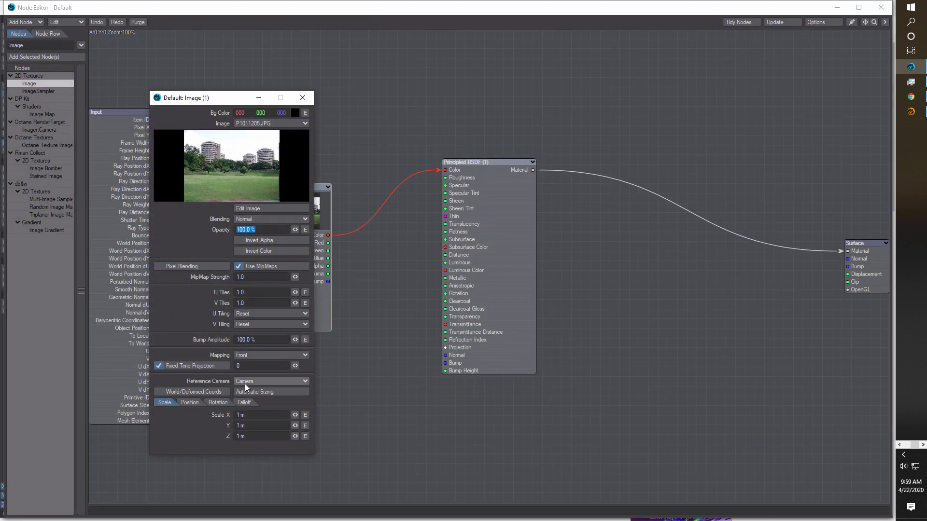
pyautogui.click(302, 99)
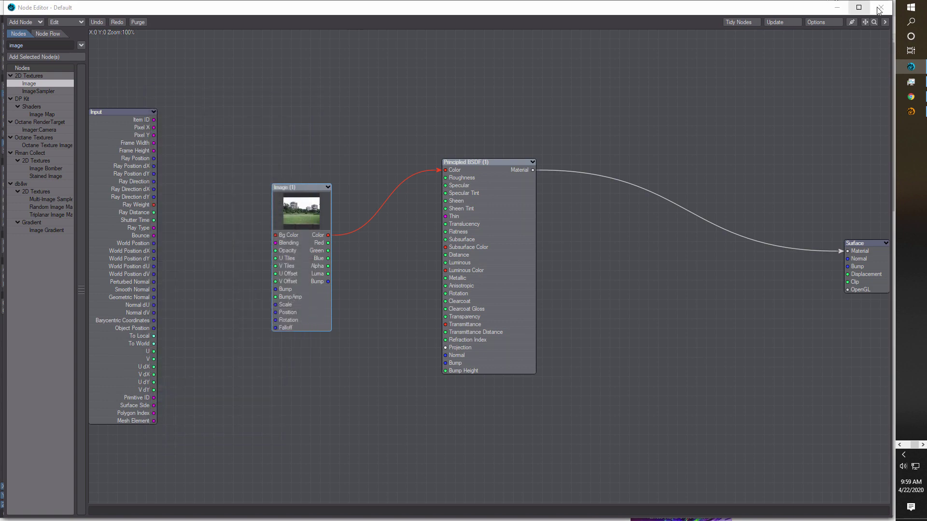
pyautogui.click(881, 7)
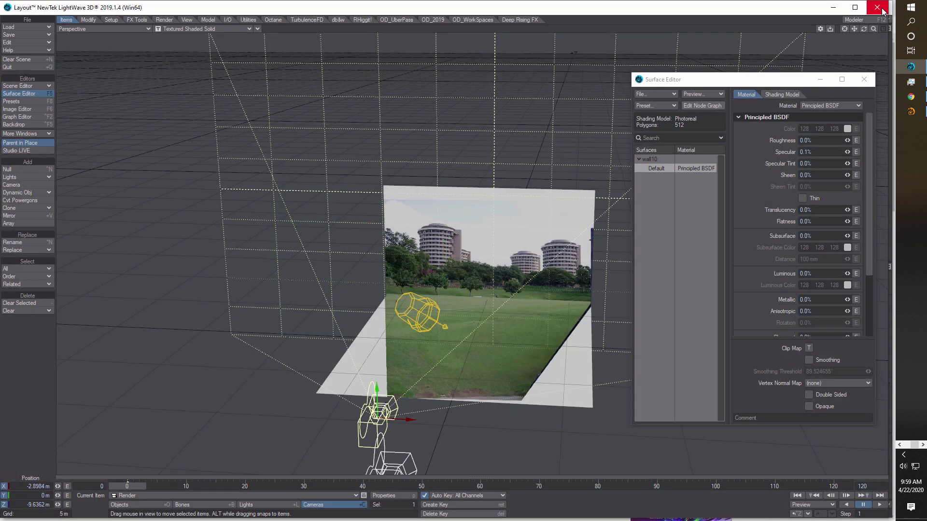
pyautogui.click(868, 82)
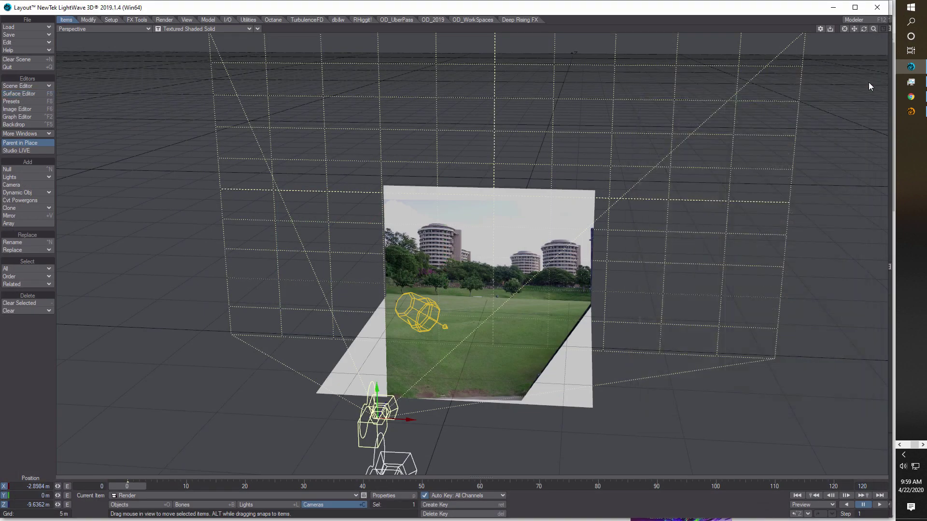
# - Switch the viewport to the view through the Render camera
pyautogui.click(146, 27)
pyautogui.moveTo(150, 77)
pyautogui.click(198, 99)
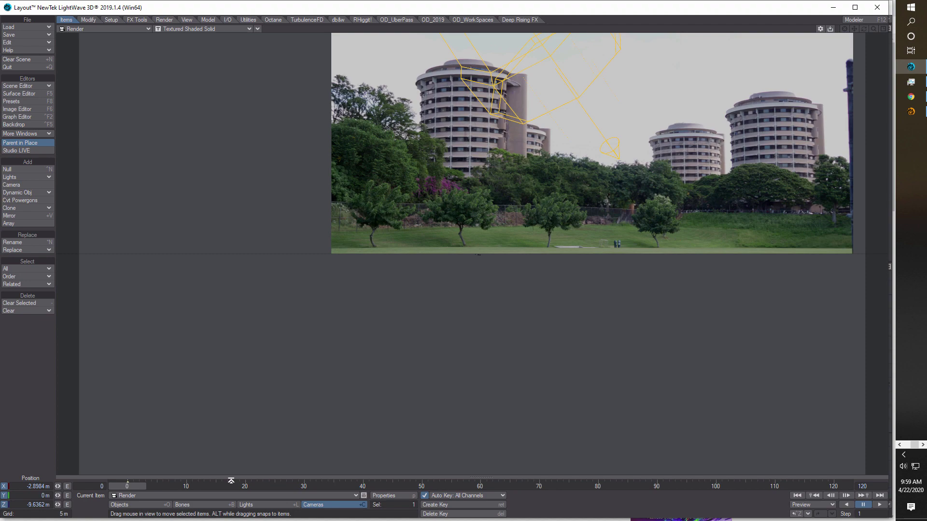
# - Reposition the Render camera to about -0.78 m in X, 2.01 m in Y and -7.9 m in Z to frame the park
pyautogui.moveTo(57, 506); pyautogui.dragTo(62, 488)
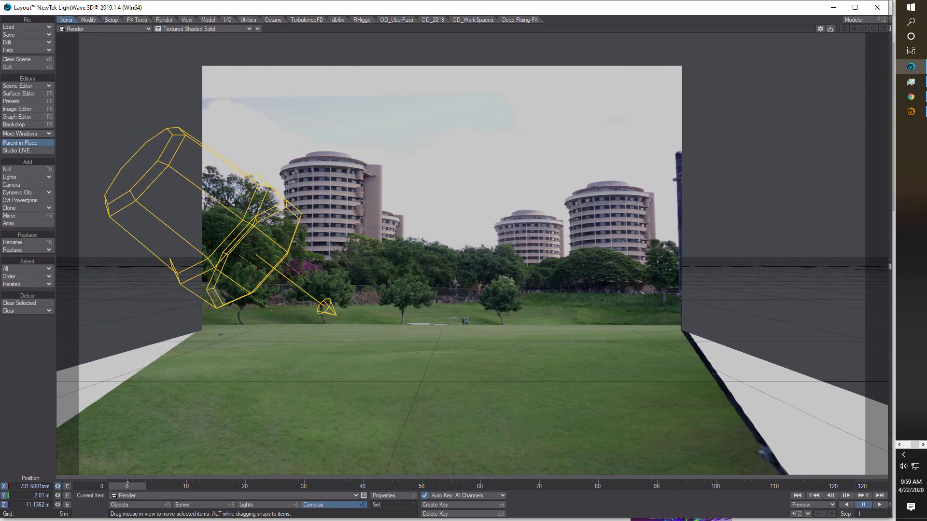
pyautogui.moveTo(62, 488); pyautogui.dragTo(54, 488)
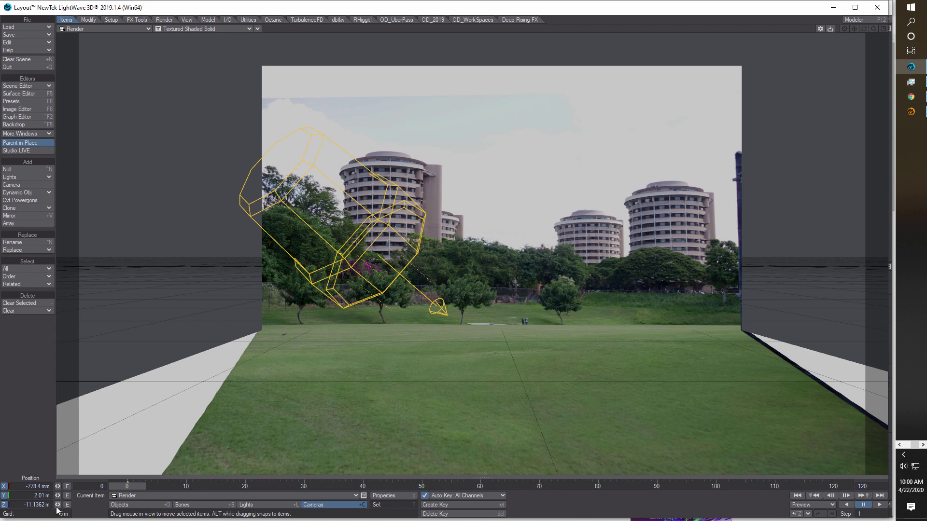
pyautogui.moveTo(57, 506); pyautogui.dragTo(97, 506)
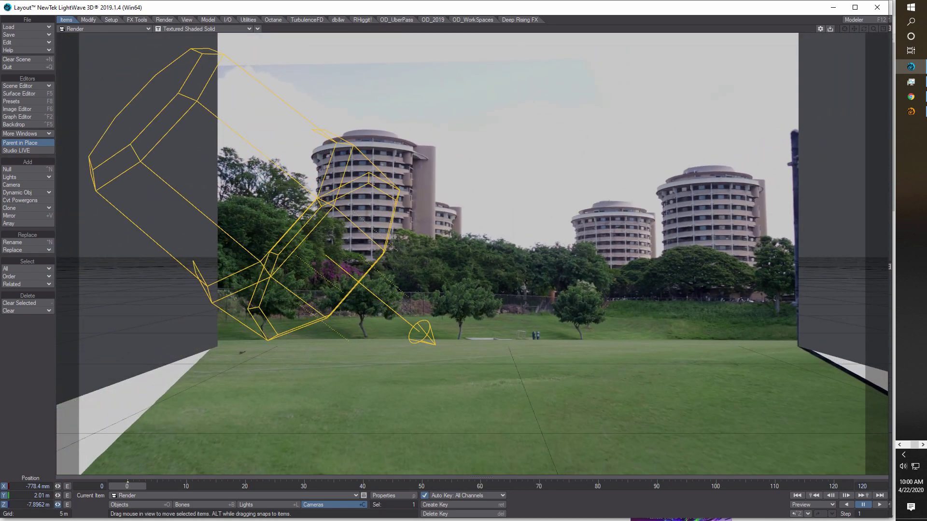
# - Save the scene under the new name camera2
pyautogui.click(36, 37)
pyautogui.click(39, 44)
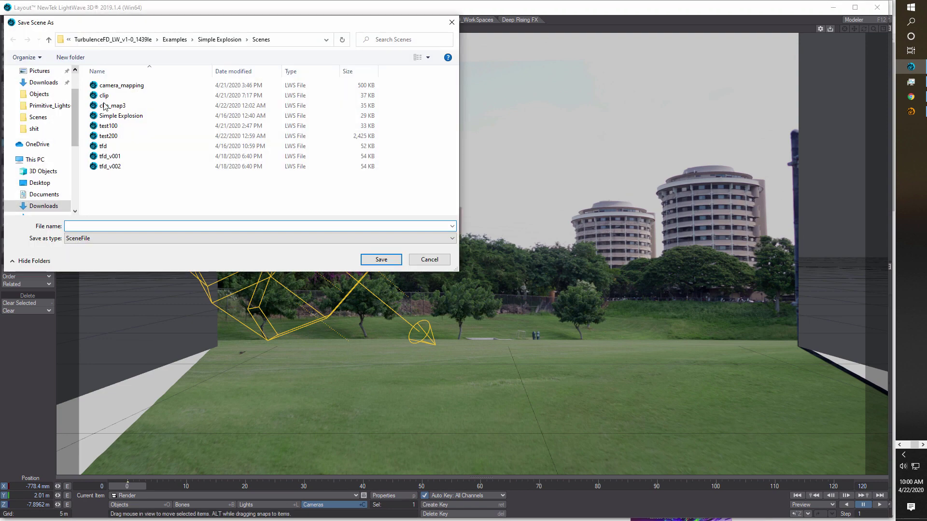
pyautogui.write('camera2')
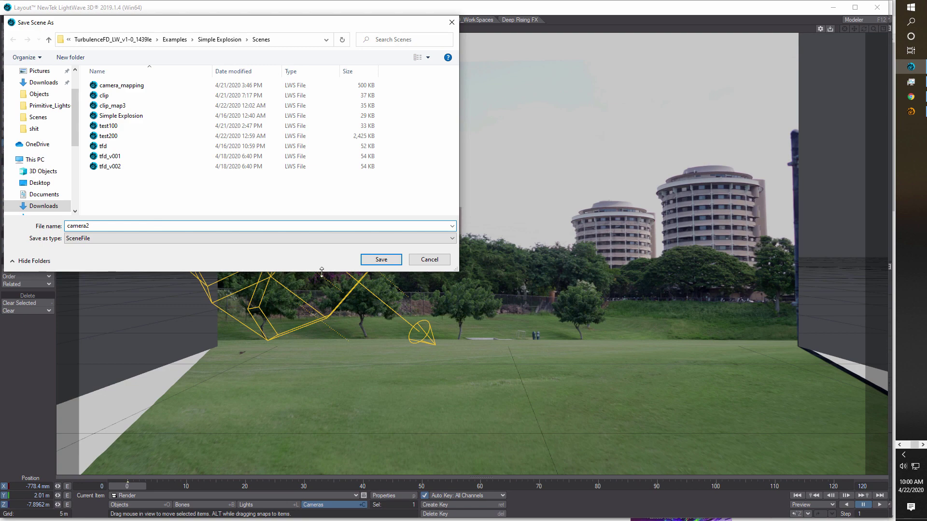
pyautogui.click(381, 260)
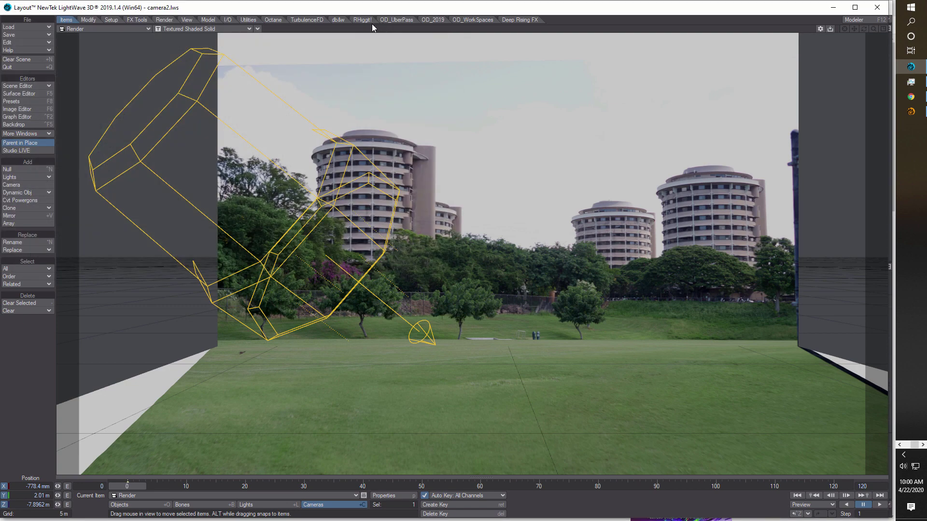
# - Bring the Pointing.fbx figure from the remote assets into the scene through Interchange, and play back its animation
pyautogui.click(227, 20)
pyautogui.click(42, 169)
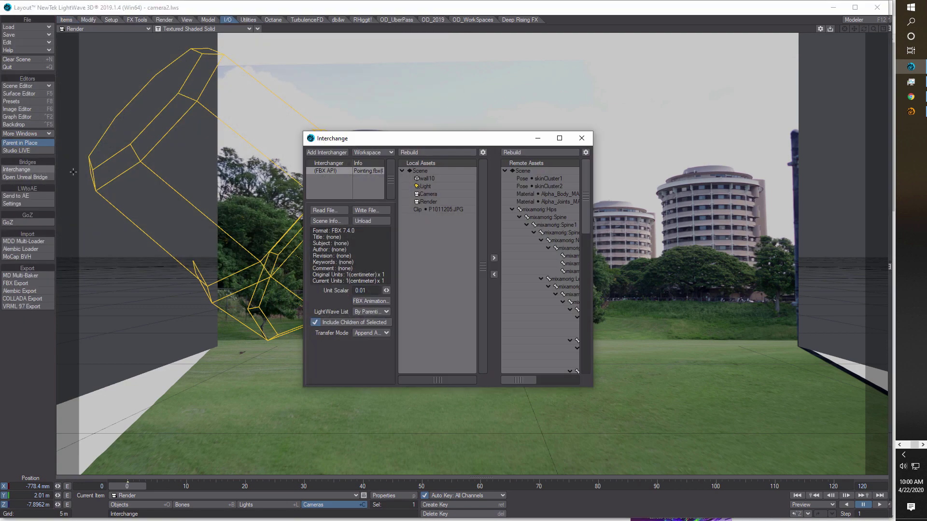
pyautogui.click(494, 274)
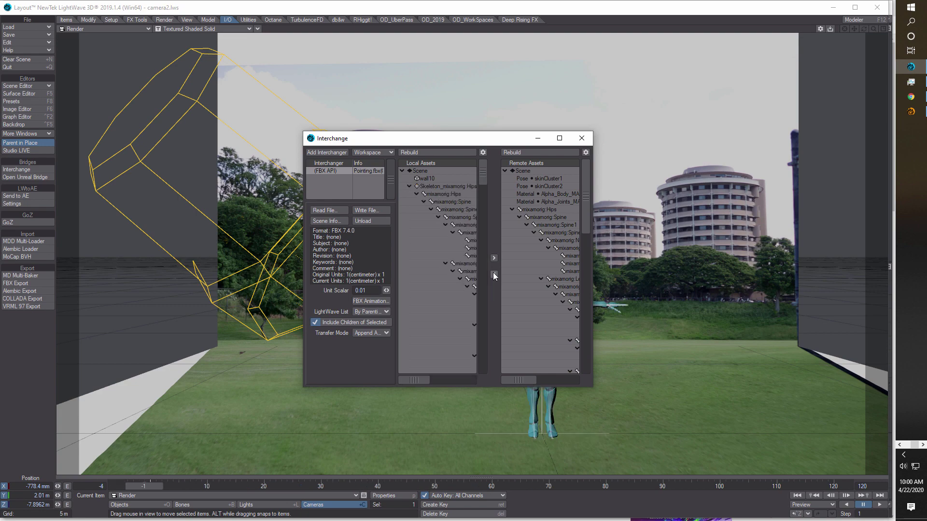
pyautogui.click(584, 140)
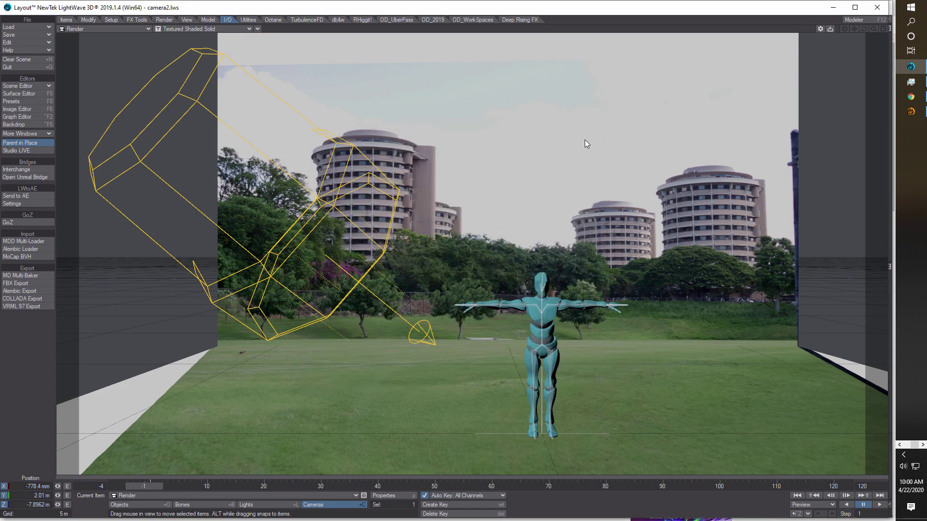
pyautogui.click(879, 504)
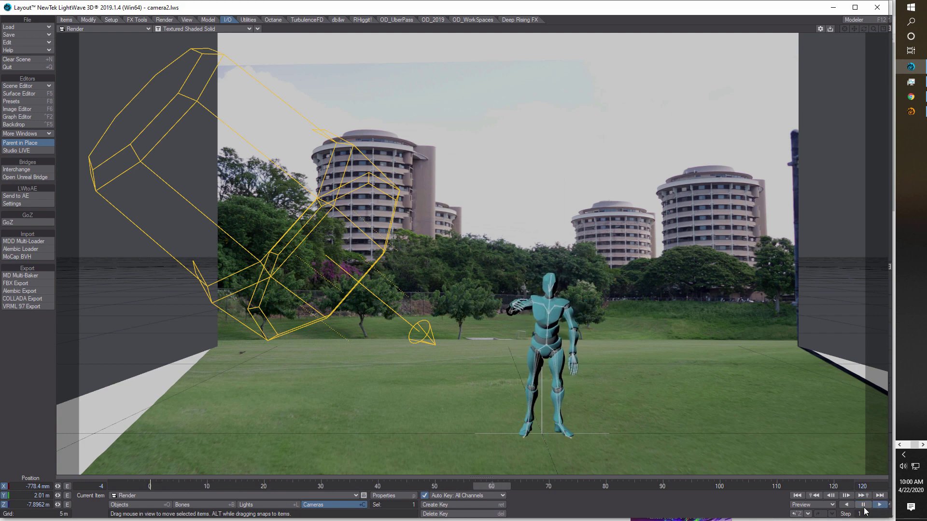
pyautogui.click(863, 505)
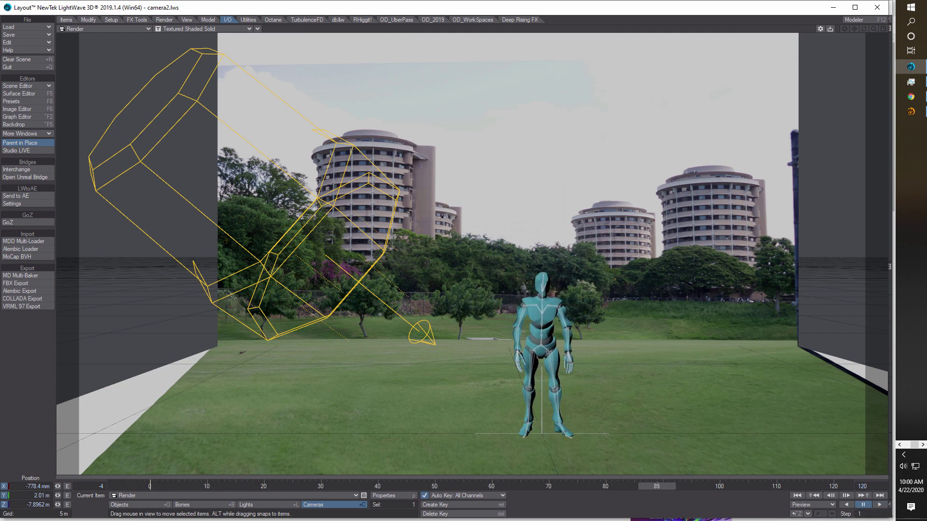
# - Select the light and shift it sideways along the X axis at frame 89
pyautogui.hotkey('shift', 'l')
pyautogui.moveTo(358, 255); pyautogui.dragTo(274, 255)
pyautogui.moveTo(199, 255); pyautogui.dragTo(333, 255)
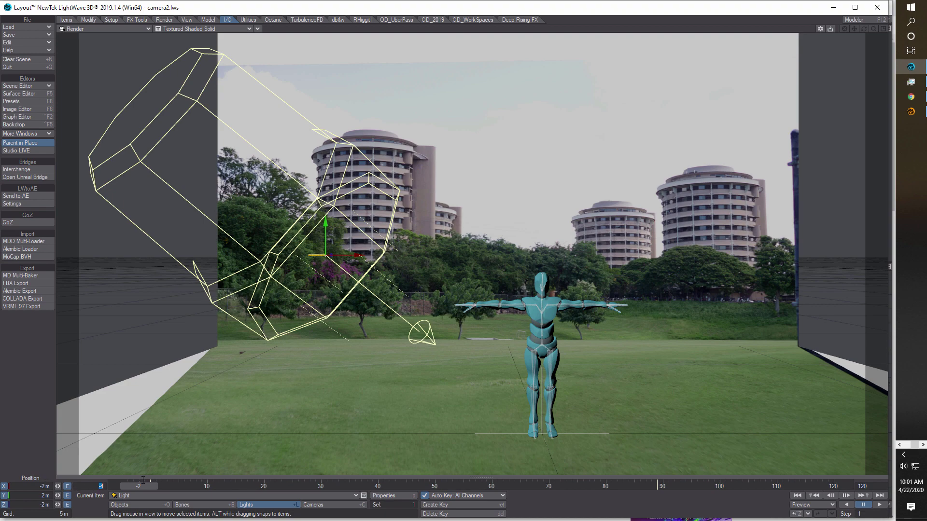
# - Set the timeline's first frame to 0 and scrub to frame 120
pyautogui.write('0')
pyautogui.press('Tab')
pyautogui.press('y')
pyautogui.moveTo(136, 487); pyautogui.dragTo(843, 488)
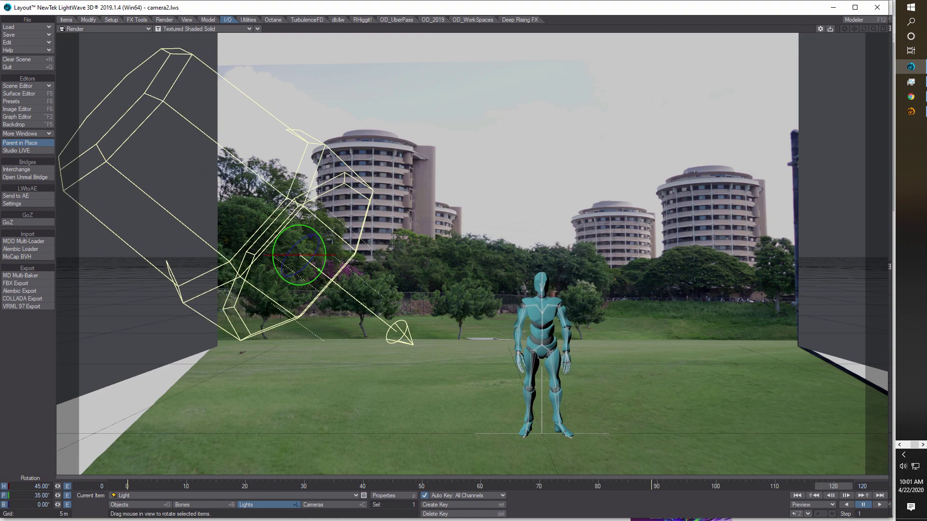
# - Set the Render camera's resolution to HDTV (1920 x 1080)
pyautogui.click(332, 504)
pyautogui.click(401, 495)
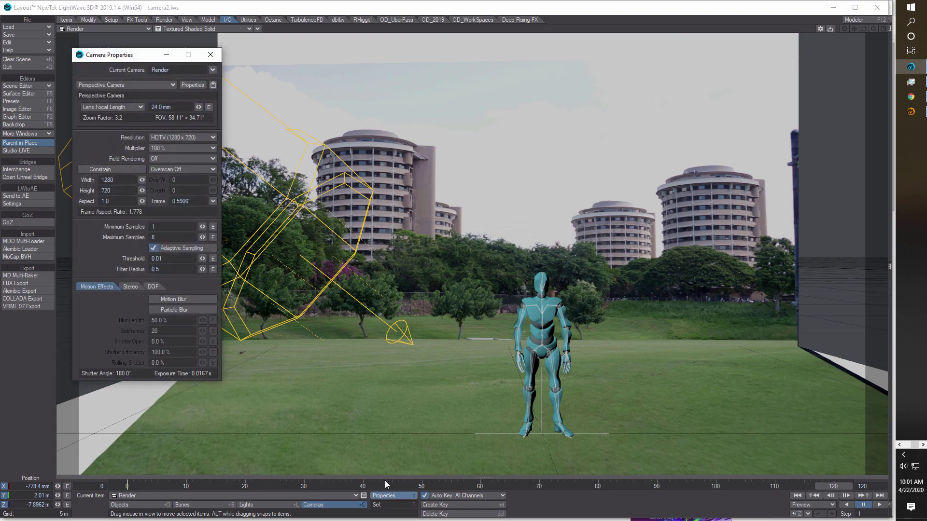
pyautogui.click(213, 139)
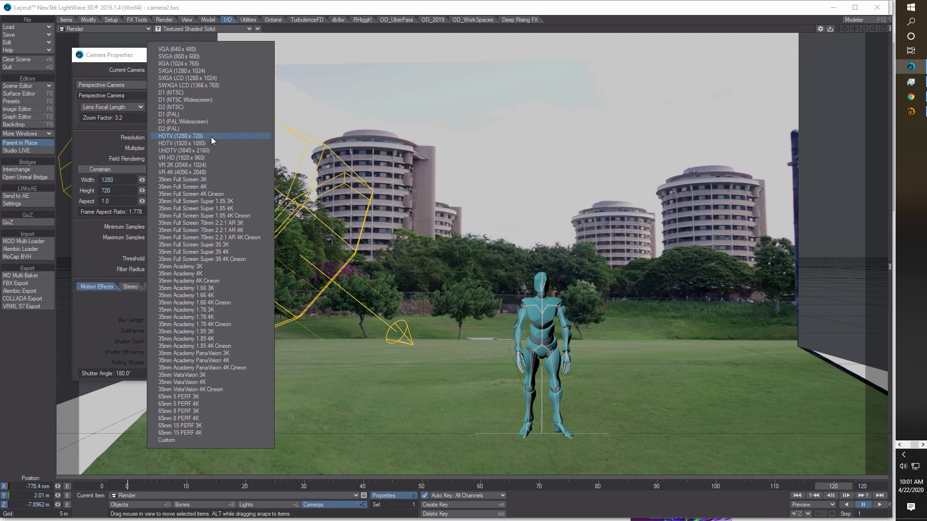
pyautogui.click(208, 143)
pyautogui.moveTo(210, 54); pyautogui.dragTo(211, 57)
pyautogui.click(212, 58)
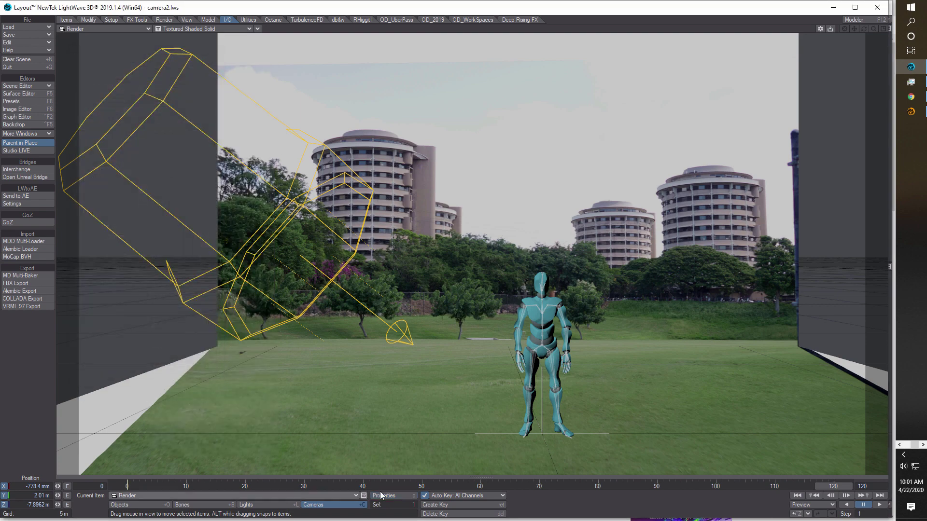
# - Select the figure's Skeleton_mixamorig:Hips object and move it back to 3.26 m in Z at frame 120
pyautogui.click(129, 505)
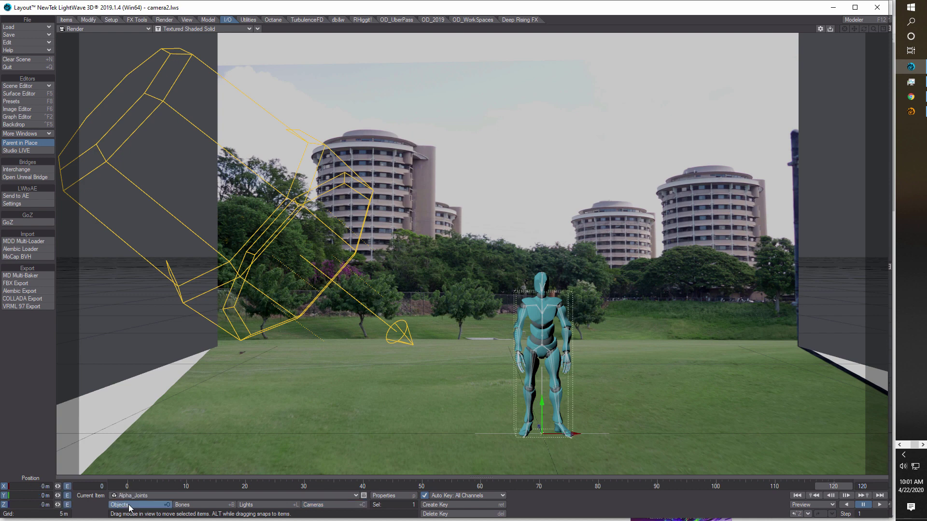
pyautogui.click(346, 493)
pyautogui.click(353, 477)
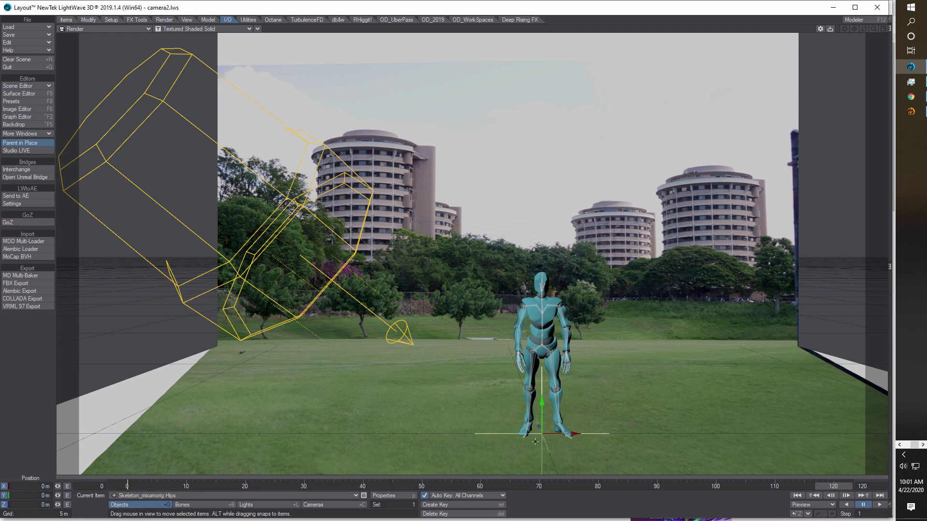
pyautogui.moveTo(58, 504); pyautogui.dragTo(89, 505)
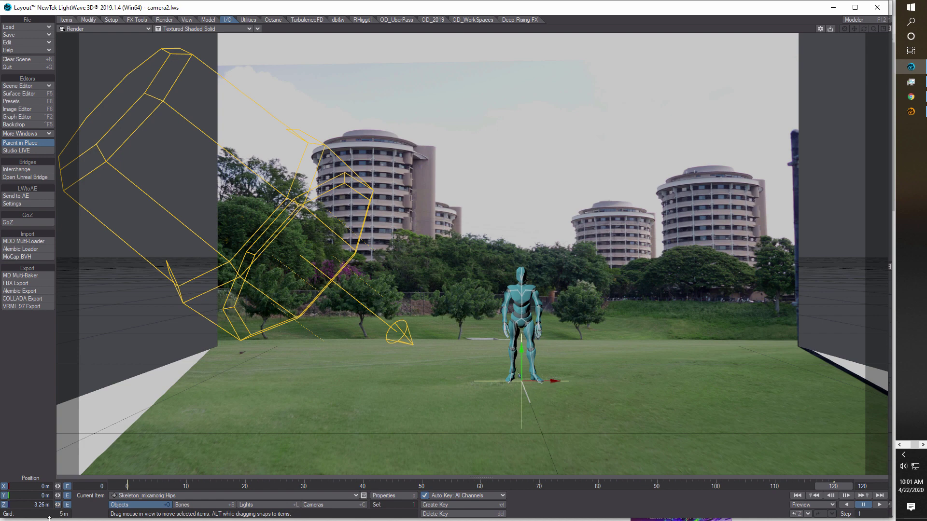
# - Move the Render camera forward to about -6.79 m in Z and set its lens focal length to 38.8 mm
pyautogui.click(332, 505)
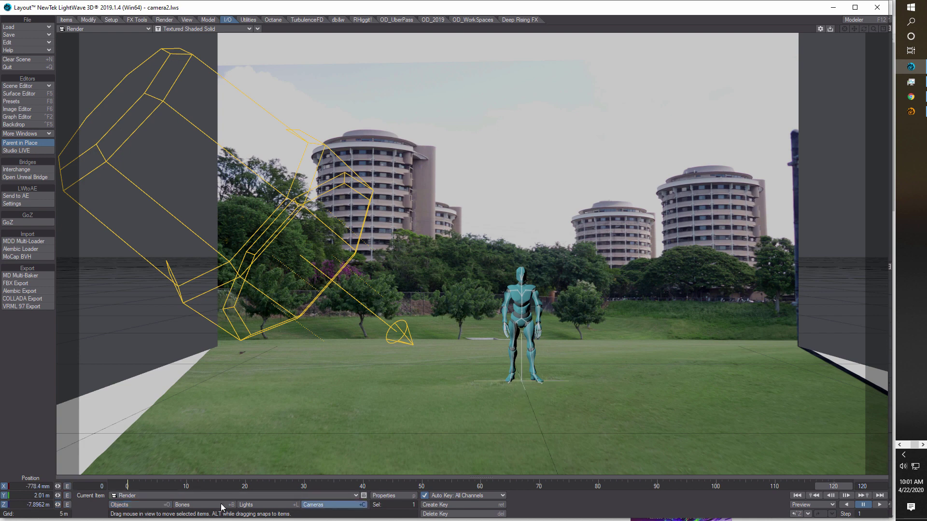
pyautogui.moveTo(58, 505); pyautogui.dragTo(65, 505)
pyautogui.click(399, 496)
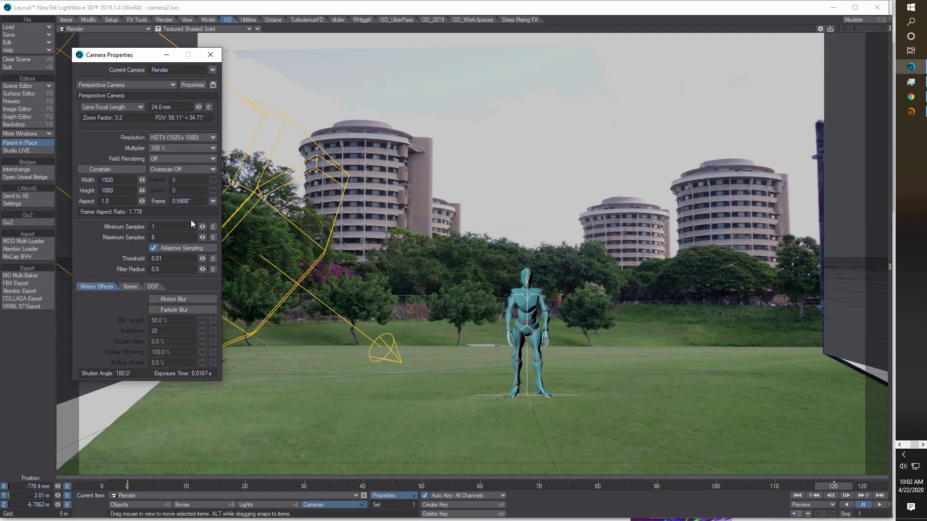
pyautogui.moveTo(198, 106); pyautogui.dragTo(218, 107)
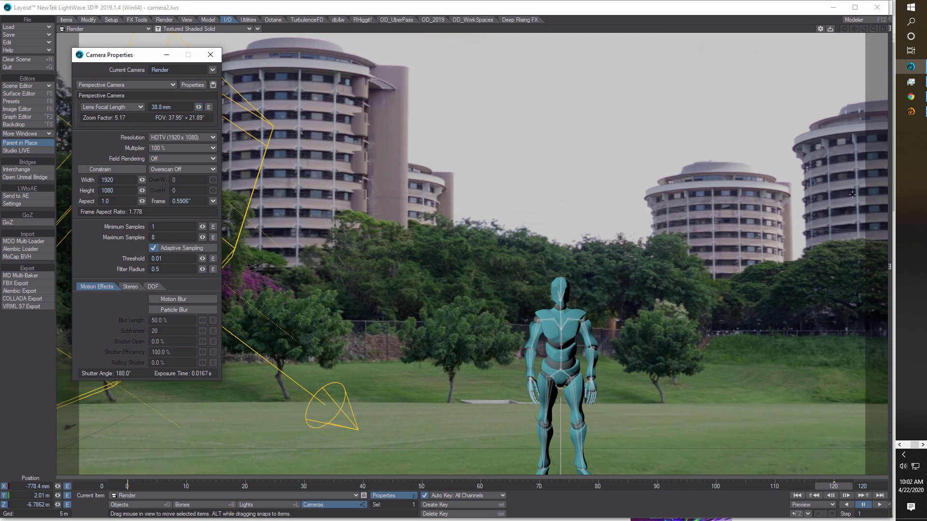
pyautogui.click(210, 54)
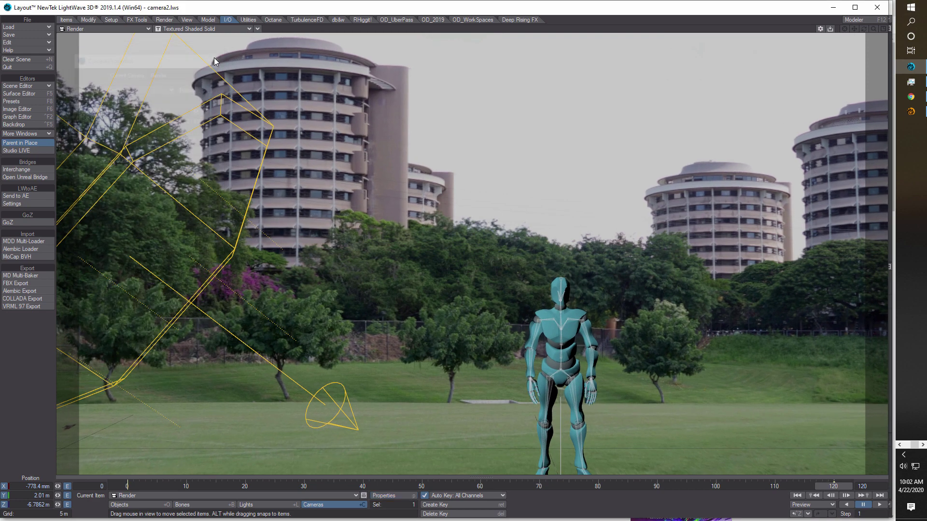
# - Delete the Render camera's motion key at frame 120 and move the camera to about -8.07 m in Z at frame 0
pyautogui.click(845, 506)
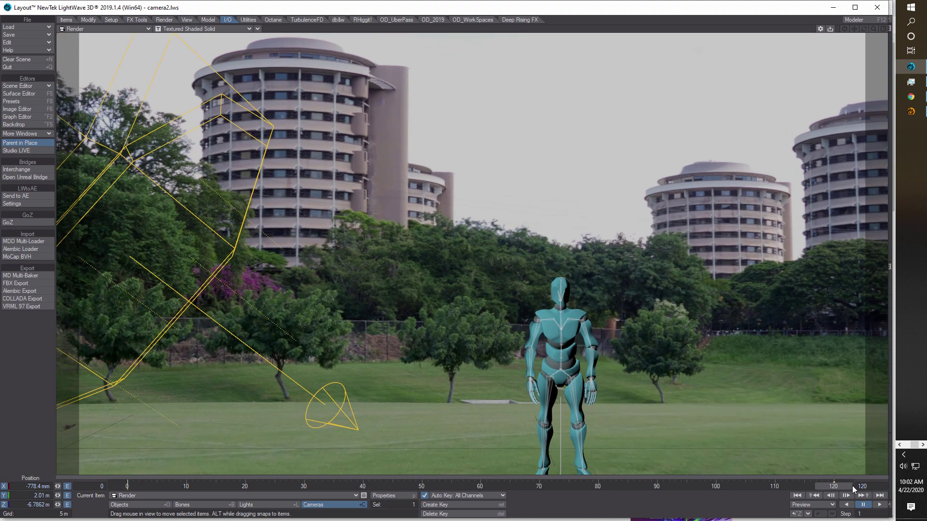
pyautogui.press('Delete')
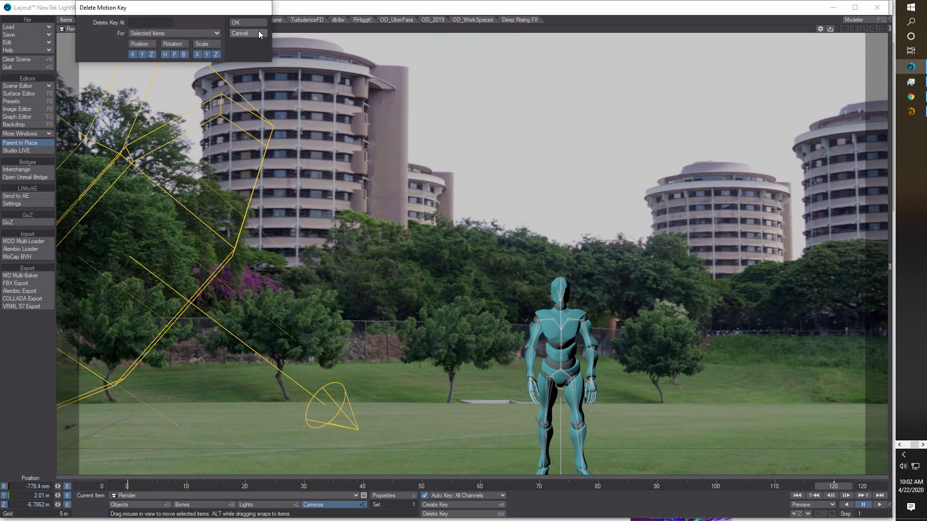
pyautogui.click(259, 25)
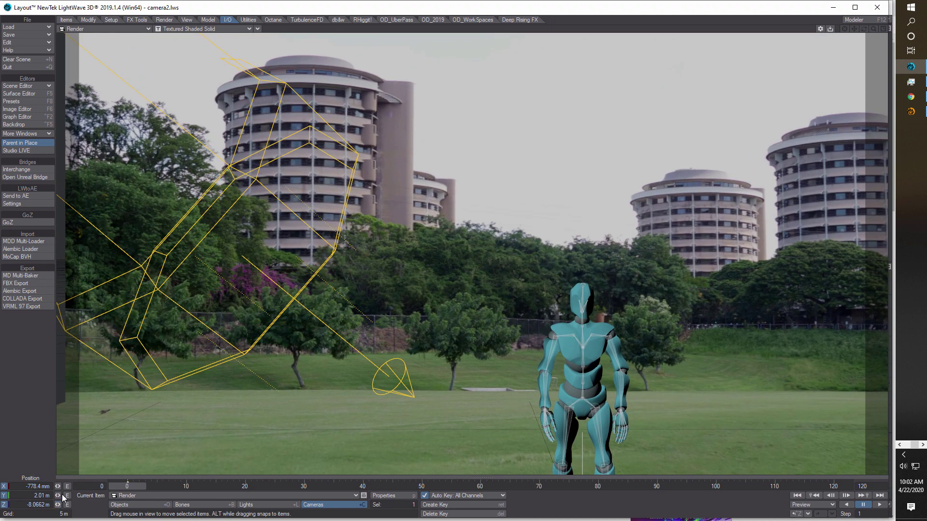
# - Rotate the Render camera to 4.50° heading and 4.80° pitch at frame 0, and scrub through the timeline to check the framing
pyautogui.press('y')
pyautogui.moveTo(58, 496)
pyautogui.mouseDown()
pyautogui.moveTo(84, 496)
pyautogui.moveTo(63, 495)
pyautogui.moveTo(79, 487)
pyautogui.moveTo(62, 487)
pyautogui.mouseUp()
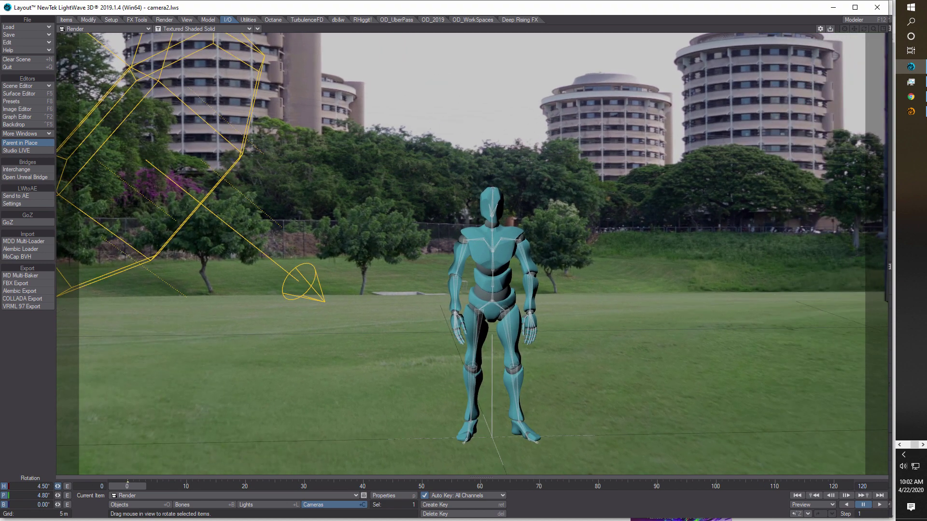
pyautogui.moveTo(139, 487); pyautogui.dragTo(845, 486)
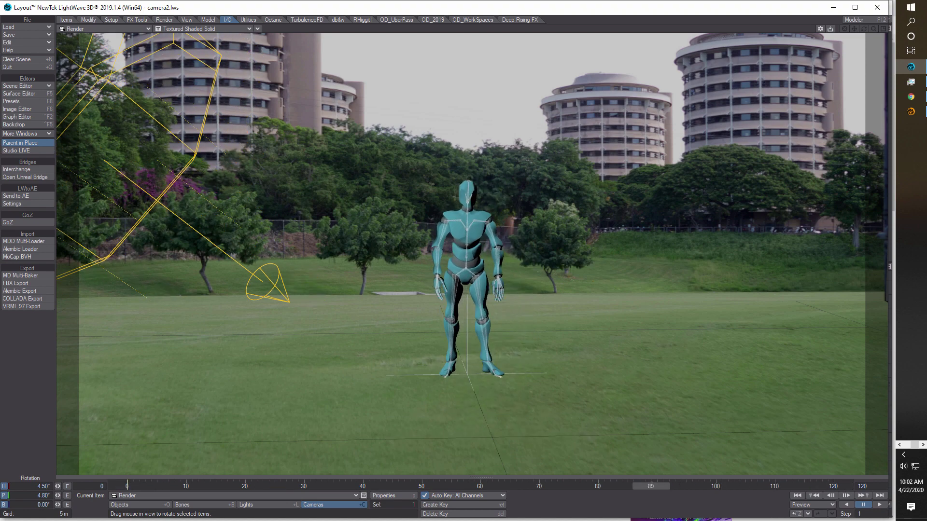
# - Delete the figure skeleton's motion key at frame 120 and move the skeleton to 4.72 m in Z at frame 0
pyautogui.click(122, 504)
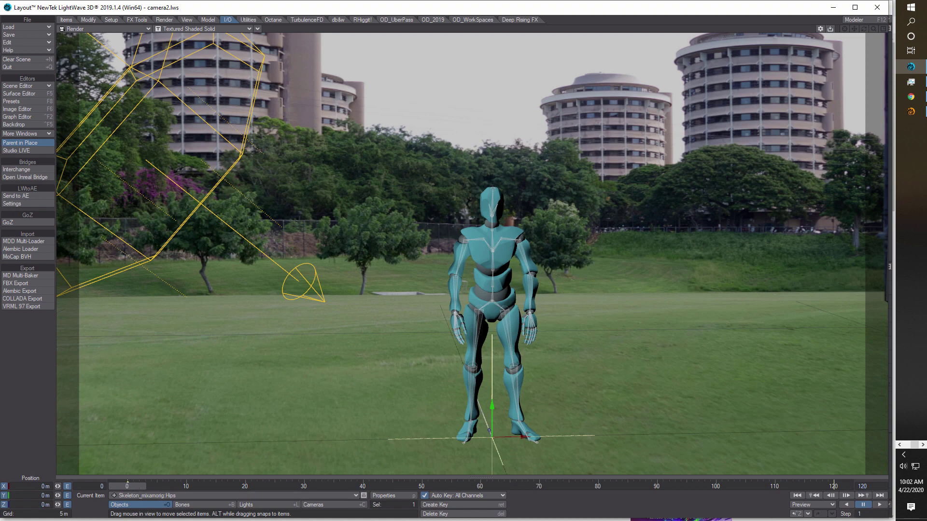
pyautogui.press('Delete')
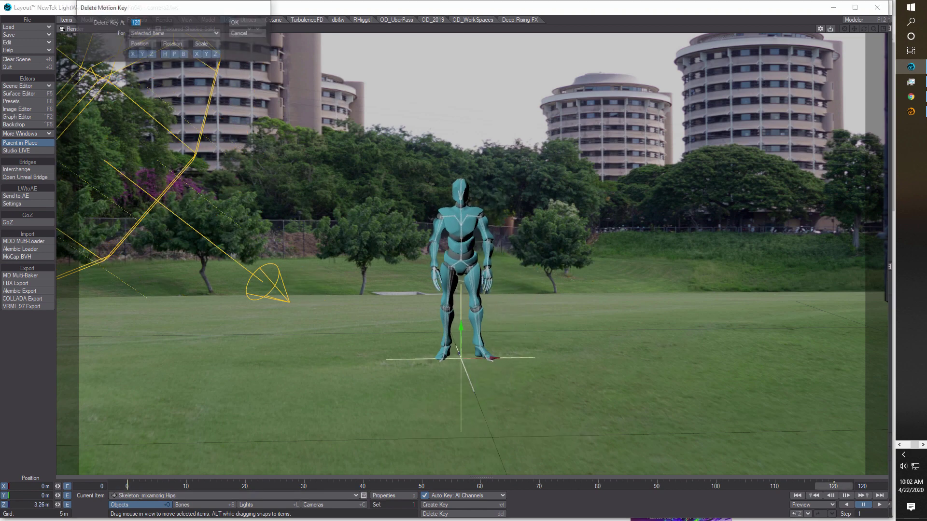
pyautogui.click(255, 21)
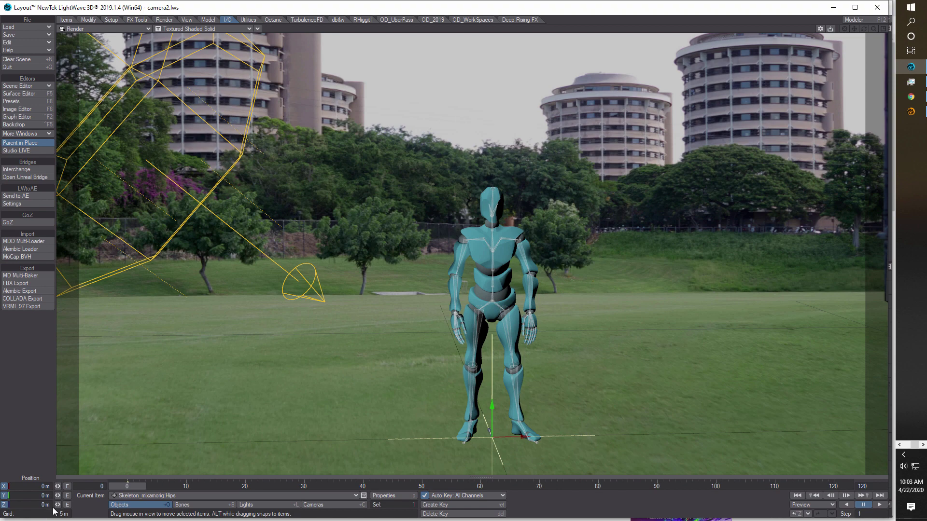
pyautogui.moveTo(58, 504); pyautogui.dragTo(94, 505)
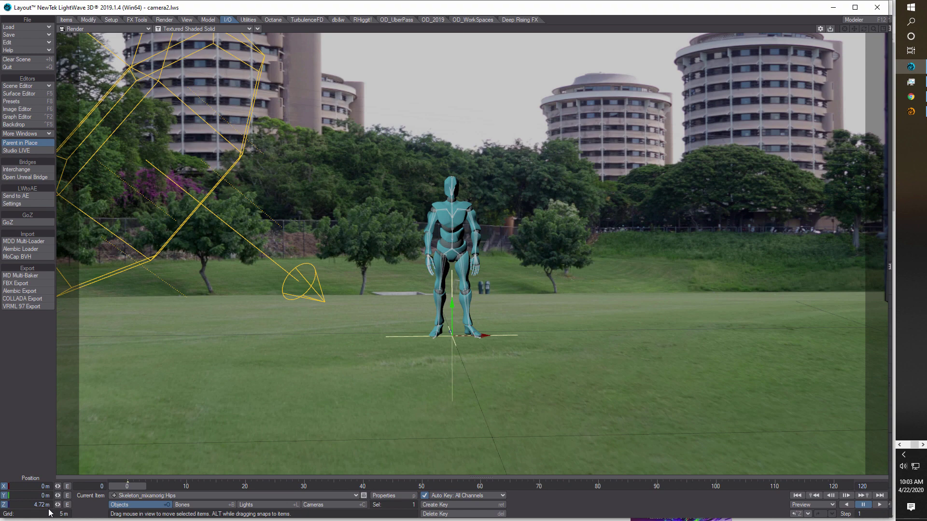
# - Move the Render camera toward the figure at frame 120, to about -2.54 m in Z
pyautogui.press('y')
pyautogui.click(344, 503)
pyautogui.moveTo(129, 488); pyautogui.dragTo(834, 487)
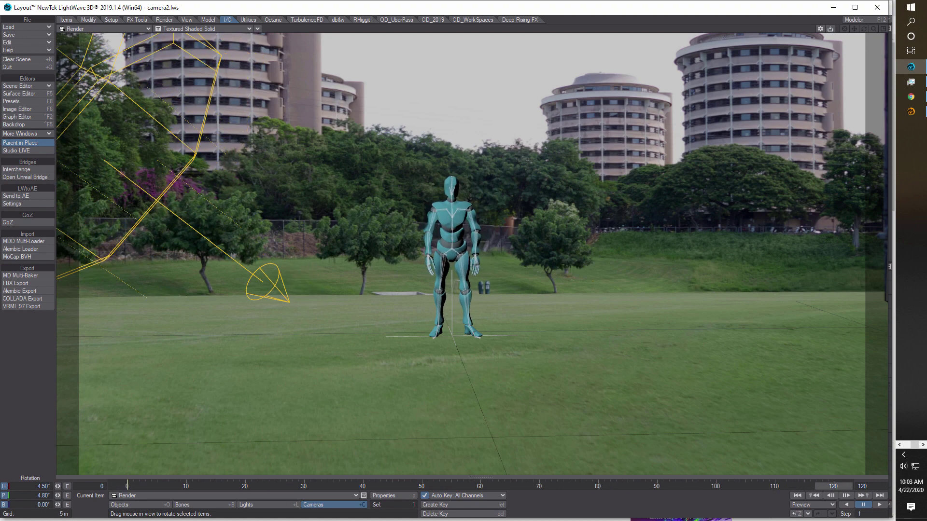
pyautogui.press('t')
pyautogui.press('y')
pyautogui.press('t')
pyautogui.press('y')
pyautogui.press('t')
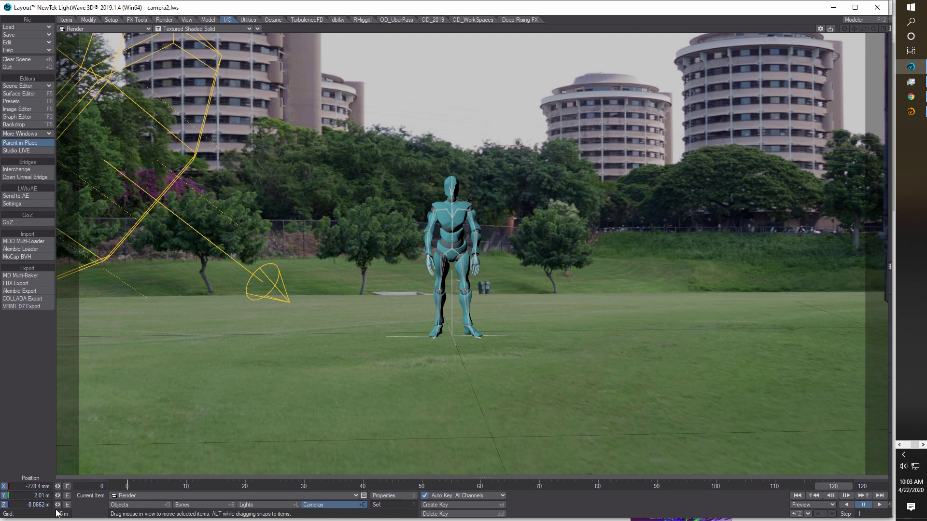
pyautogui.moveTo(57, 505); pyautogui.dragTo(155, 505)
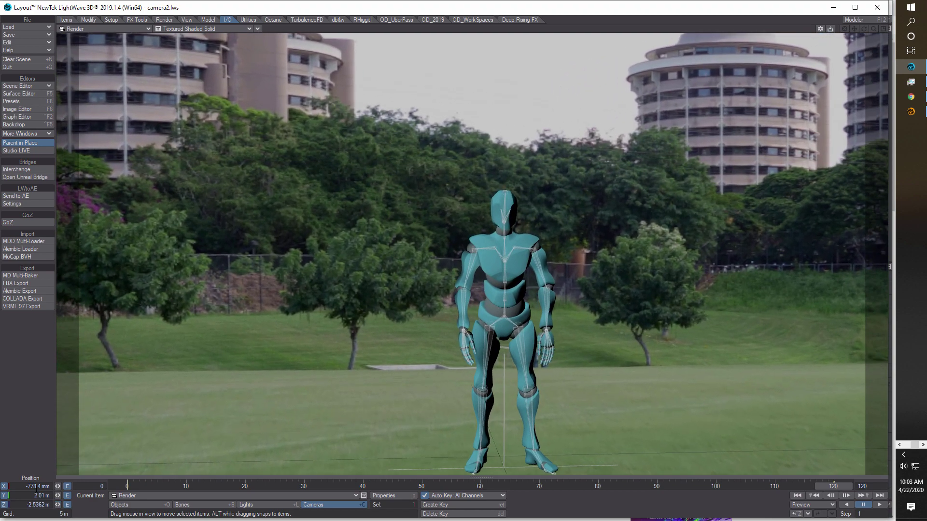
# - Rotate the Render camera to reframe the figure at frame 120, and move it closer to about 1.03 m in Z
pyautogui.press('y')
pyautogui.moveTo(58, 495); pyautogui.dragTo(69, 486)
pyautogui.press('t')
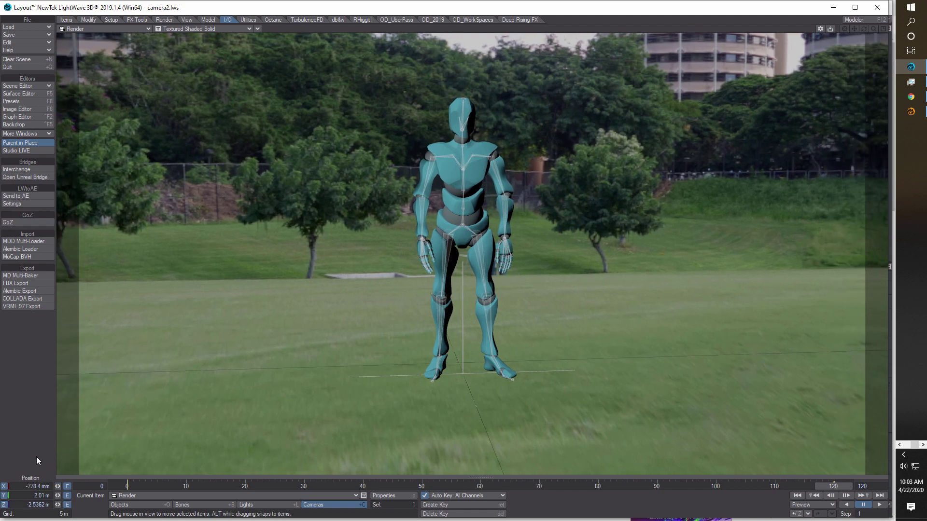
pyautogui.moveTo(58, 504); pyautogui.dragTo(81, 504)
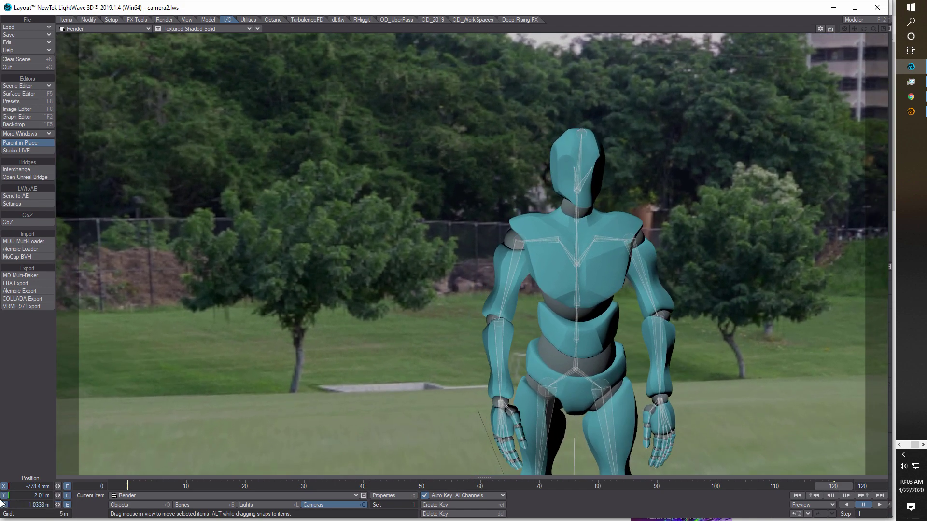
pyautogui.click(797, 498)
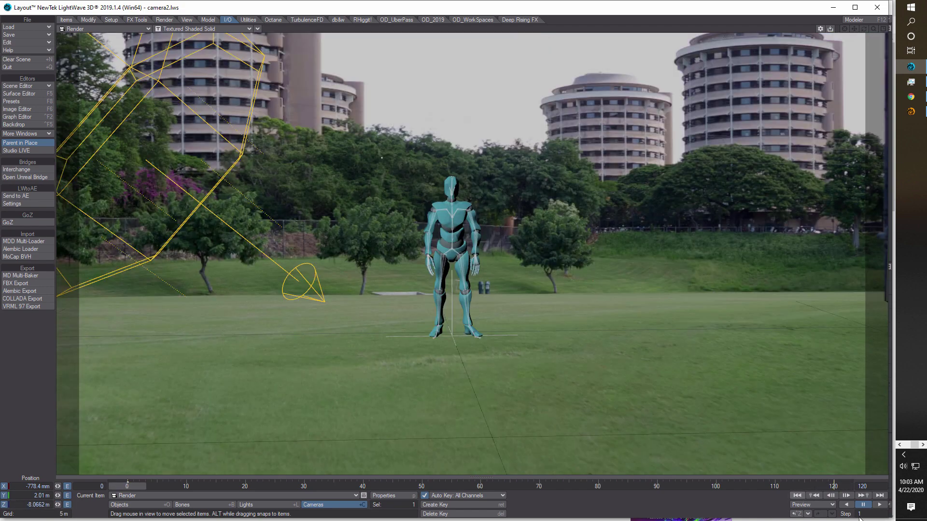
# - Play back the Render camera's push toward the figure, stop it, and return to frame 0
pyautogui.click(880, 505)
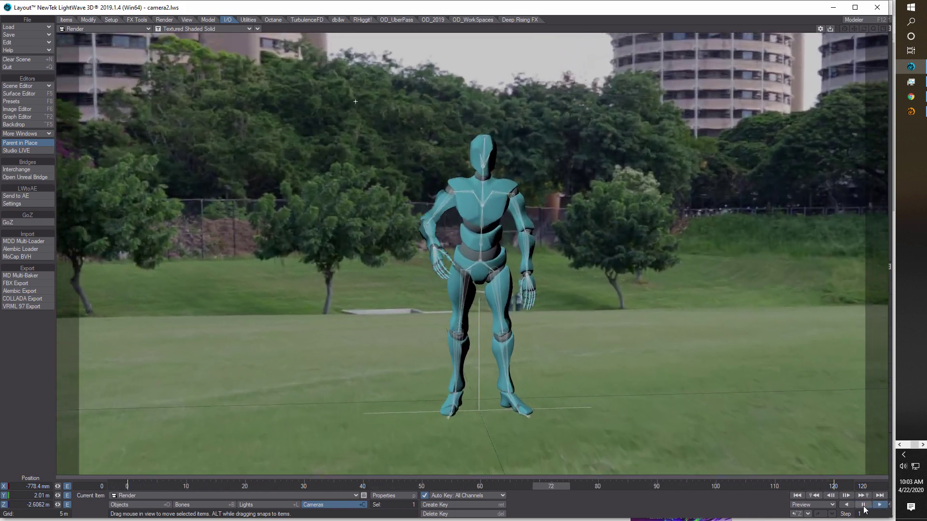
pyautogui.click(863, 504)
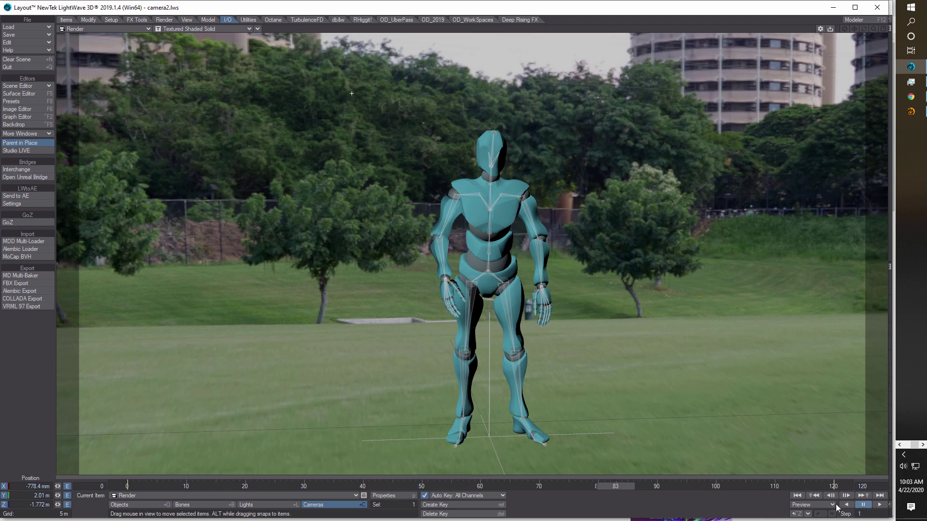
pyautogui.click(797, 495)
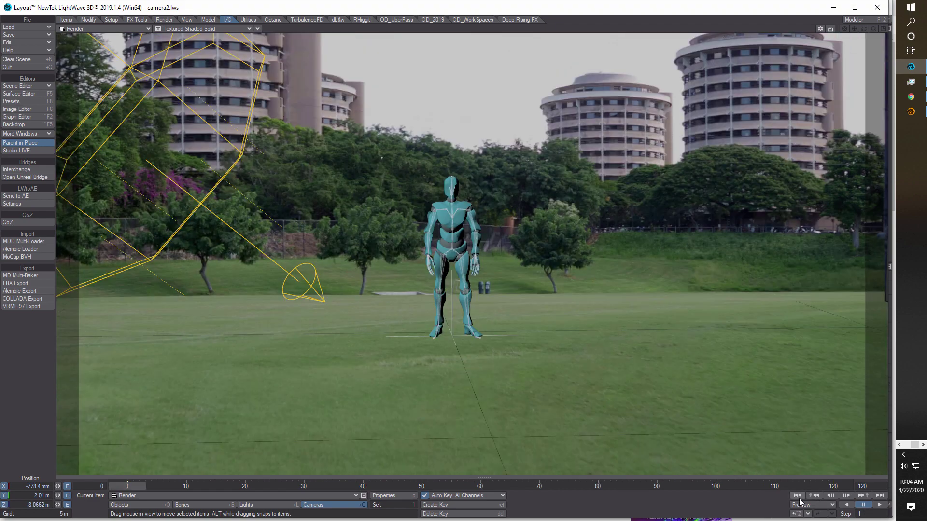
# - In the Top view, delete the light's motion key at frame 89 and move the light to about 5.07 m in Z at frame 0
pyautogui.click(149, 28)
pyautogui.click(145, 18)
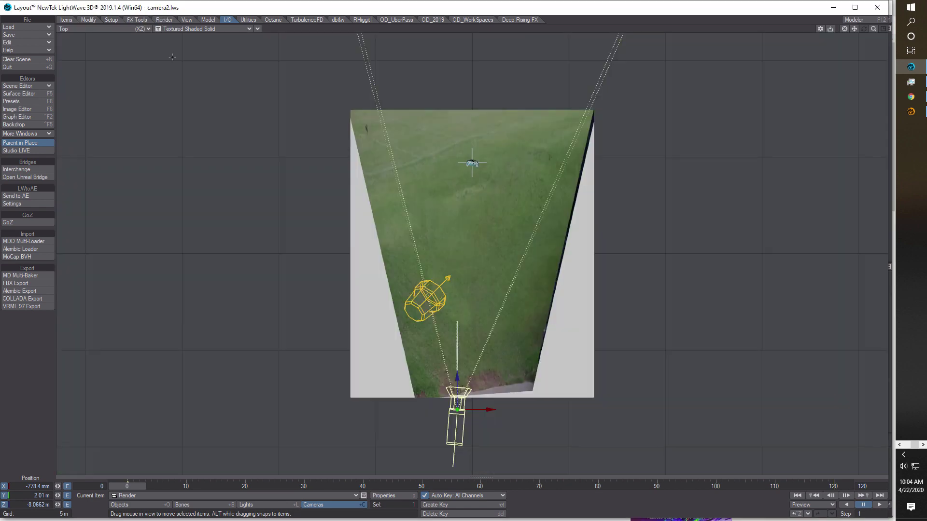
pyautogui.click(441, 285)
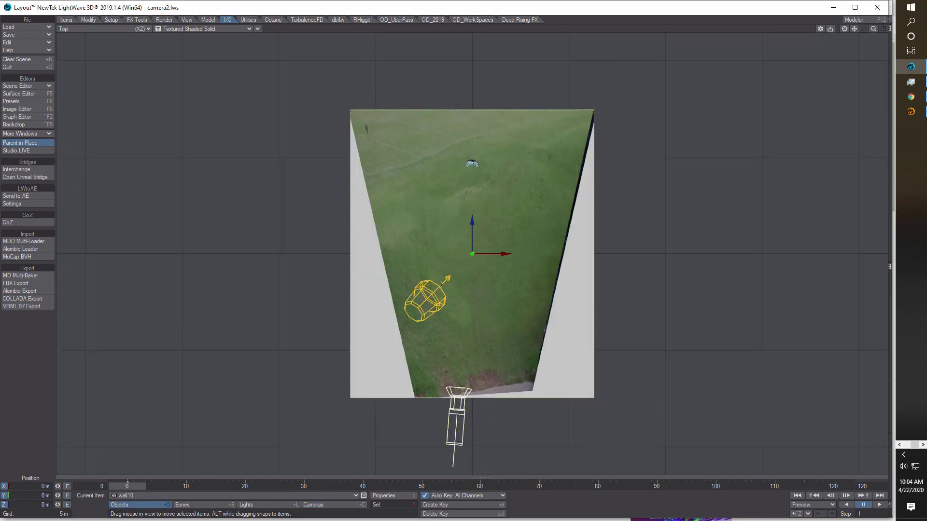
pyautogui.click(268, 505)
pyautogui.press('y')
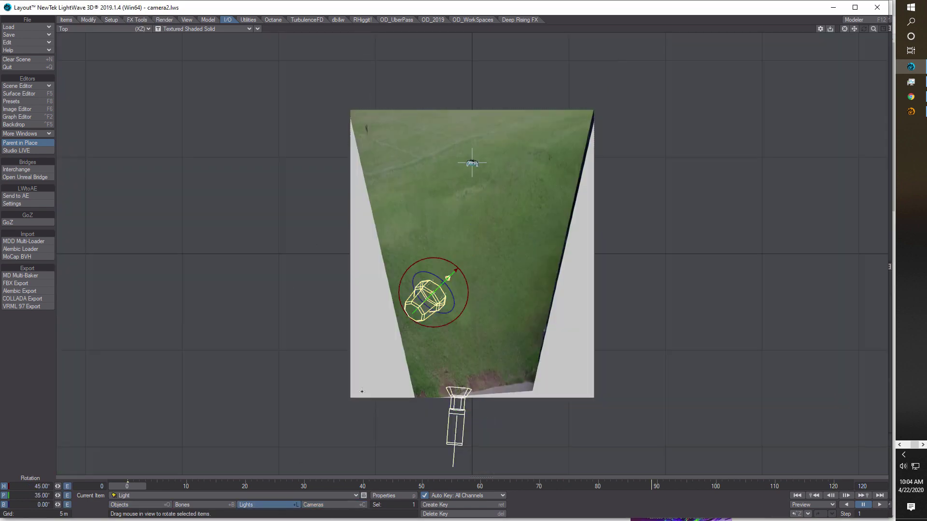
pyautogui.press('t')
pyautogui.press('y')
pyautogui.press('t')
pyautogui.moveTo(433, 262); pyautogui.dragTo(433, 124)
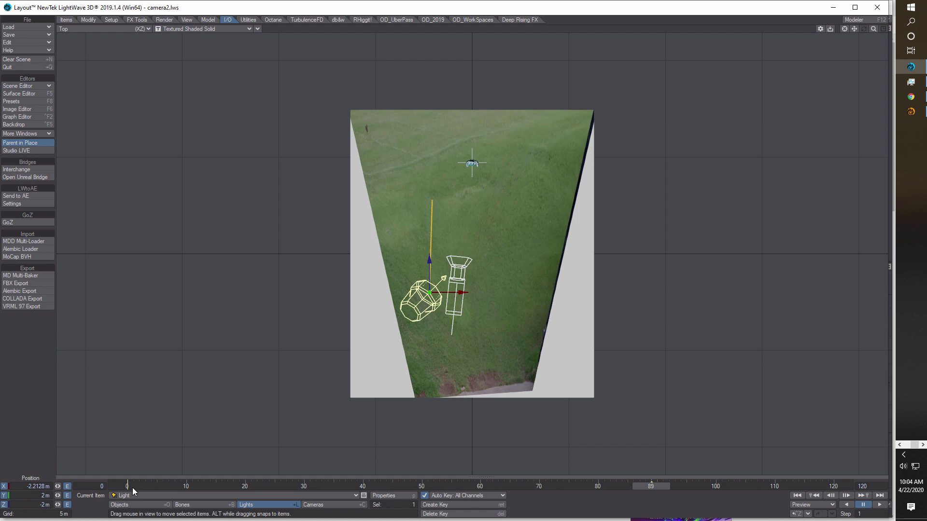
pyautogui.press('Delete')
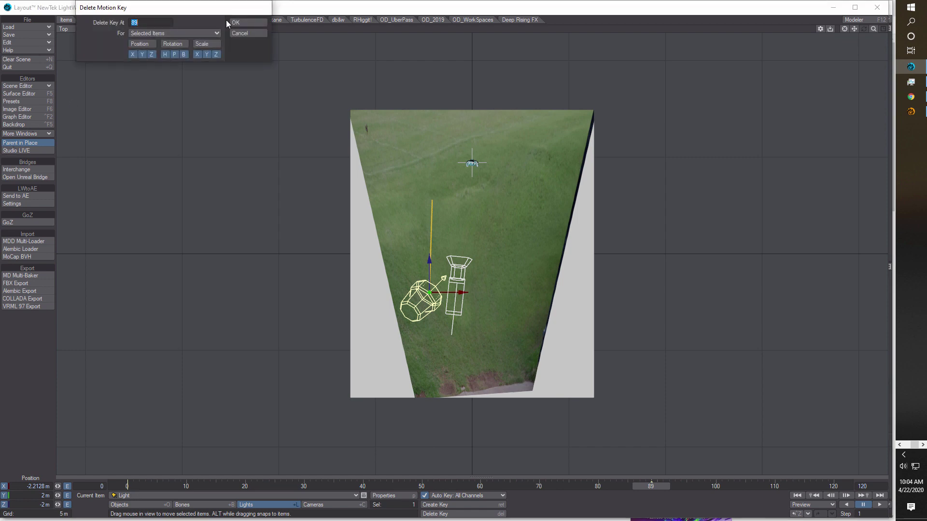
pyautogui.click(249, 23)
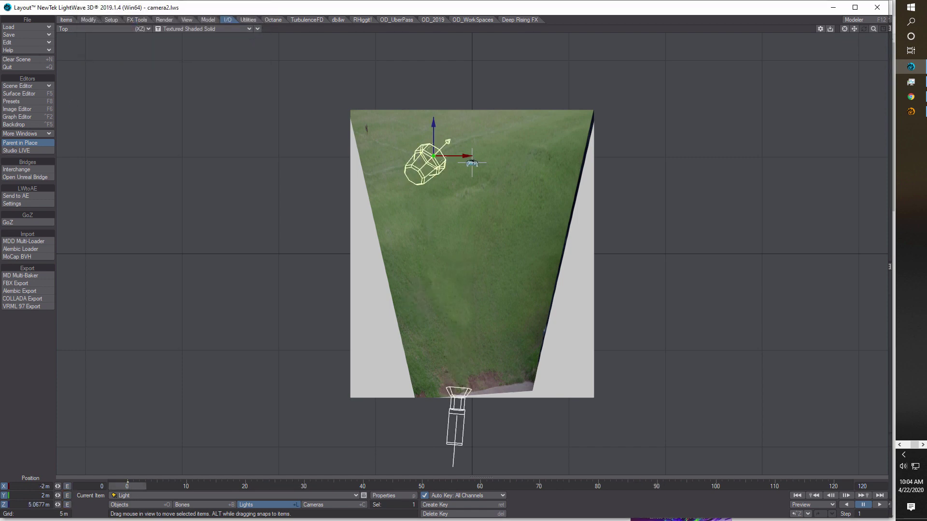
# - Move the light away from the figure toward negative X, and rotate it to 44.10° heading while checking it through the Render camera
pyautogui.moveTo(459, 156); pyautogui.dragTo(430, 156)
pyautogui.press('y')
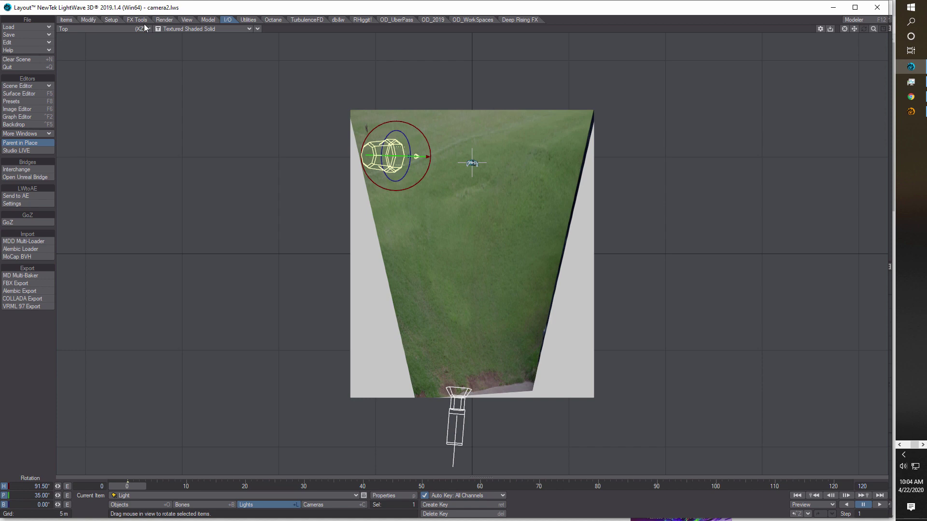
pyautogui.click(146, 28)
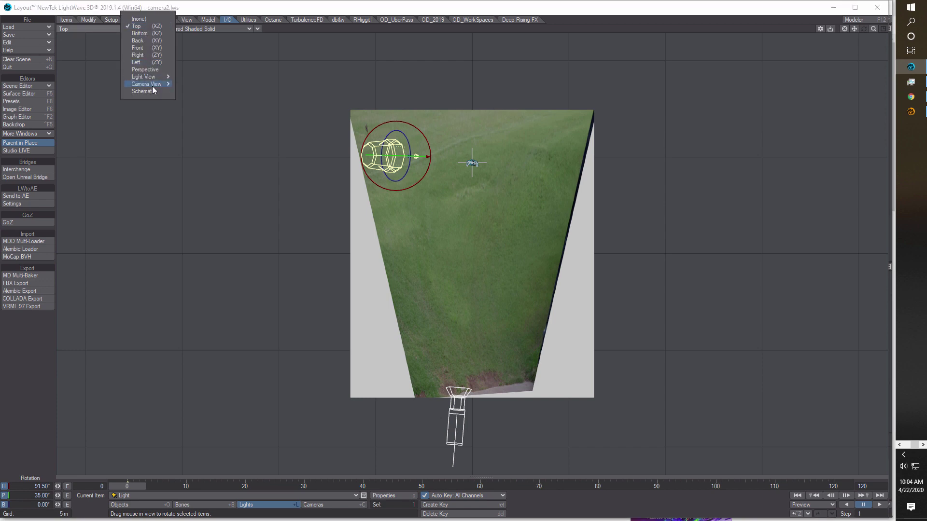
pyautogui.moveTo(153, 85)
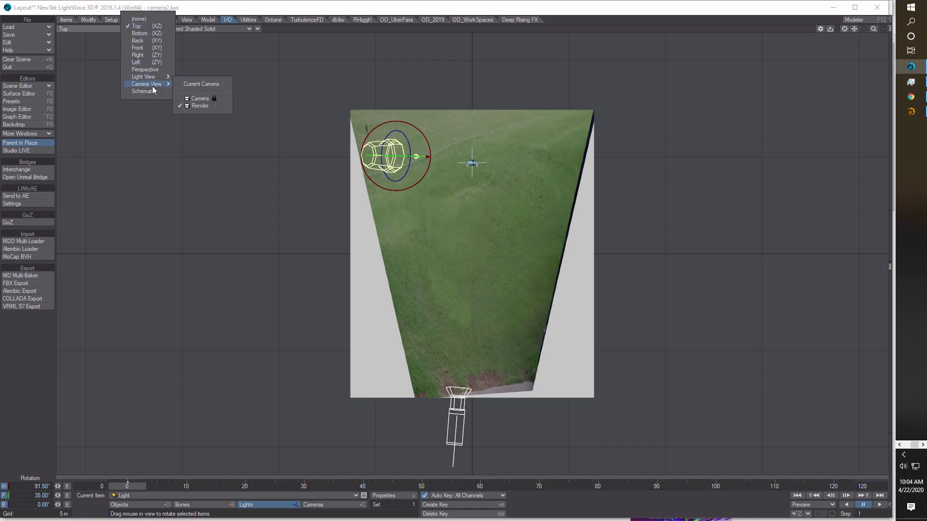
pyautogui.click(200, 107)
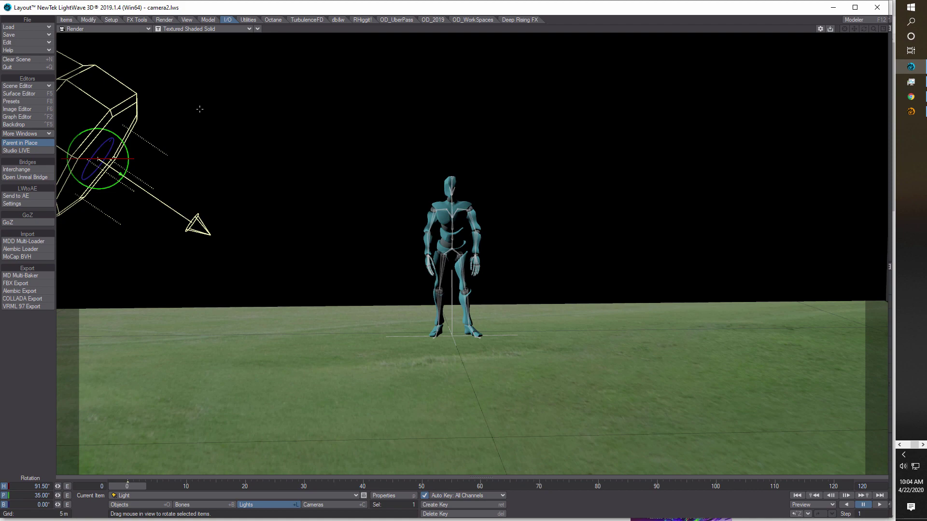
pyautogui.moveTo(110, 162)
pyautogui.mouseDown()
pyautogui.moveTo(150, 156)
pyautogui.moveTo(124, 156)
pyautogui.mouseUp()
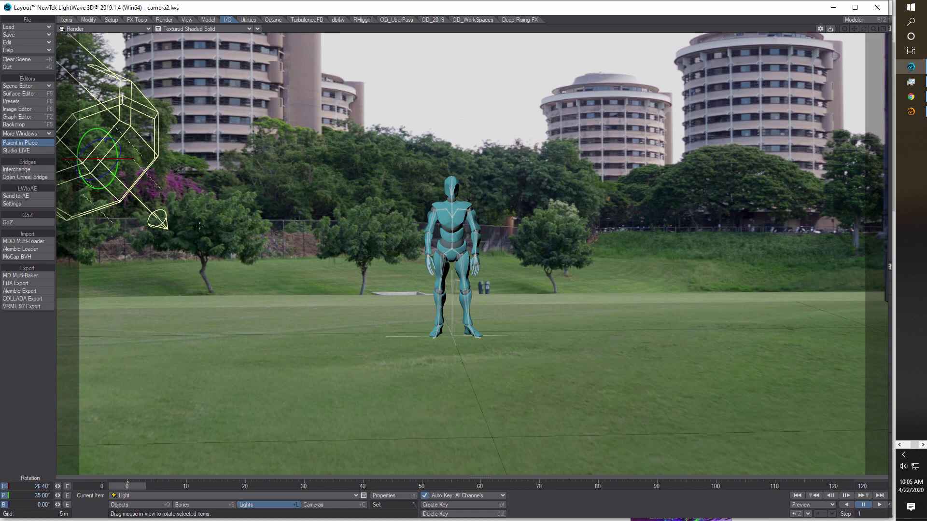
pyautogui.moveTo(125, 156); pyautogui.dragTo(136, 156)
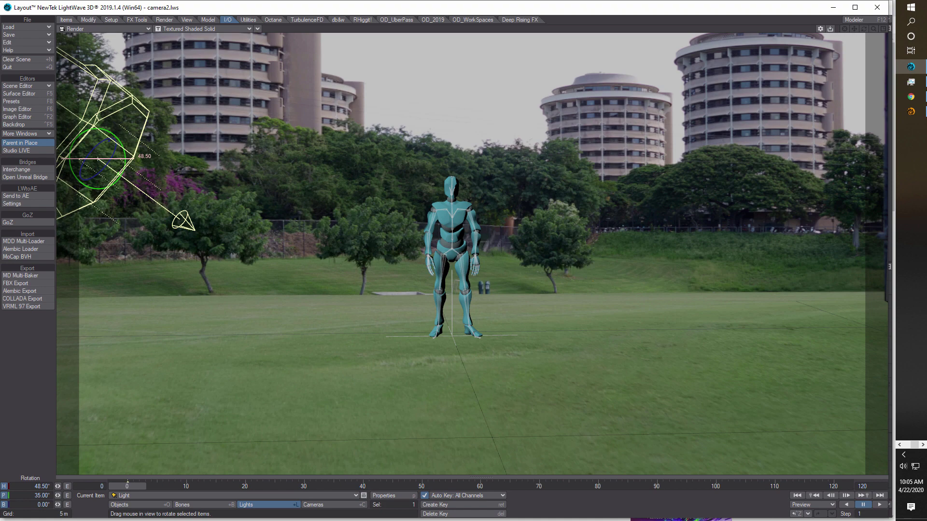
pyautogui.moveTo(136, 156); pyautogui.dragTo(125, 157)
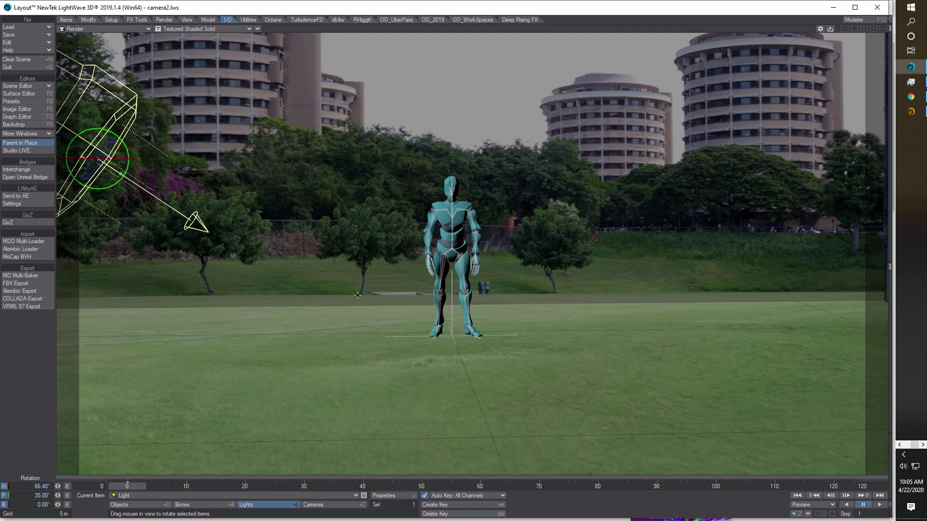
pyautogui.moveTo(121, 159); pyautogui.dragTo(108, 159)
pyautogui.moveTo(360, 217); pyautogui.dragTo(370, 217)
# - Preview the Render camera view with VPR and set the specular of wall10's Default surface to 0.0%
pyautogui.click(248, 27)
pyautogui.click(236, 69)
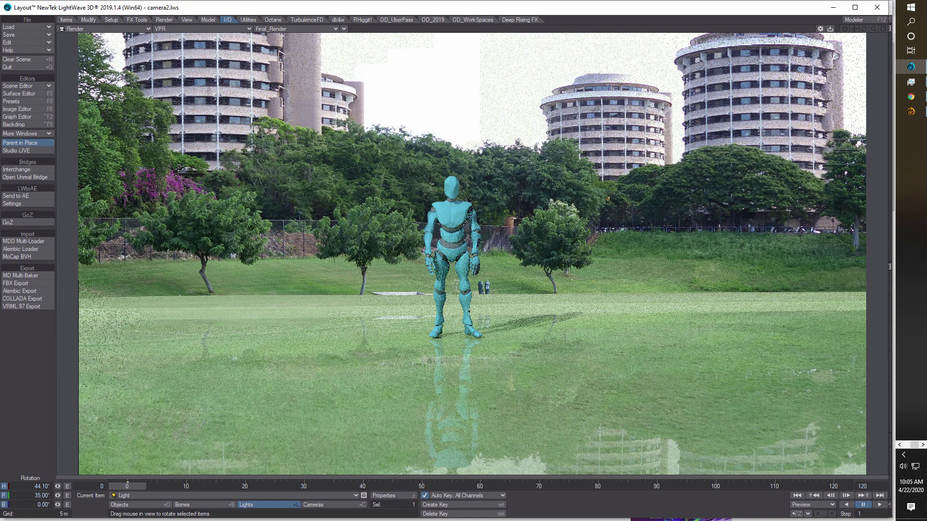
pyautogui.click(34, 94)
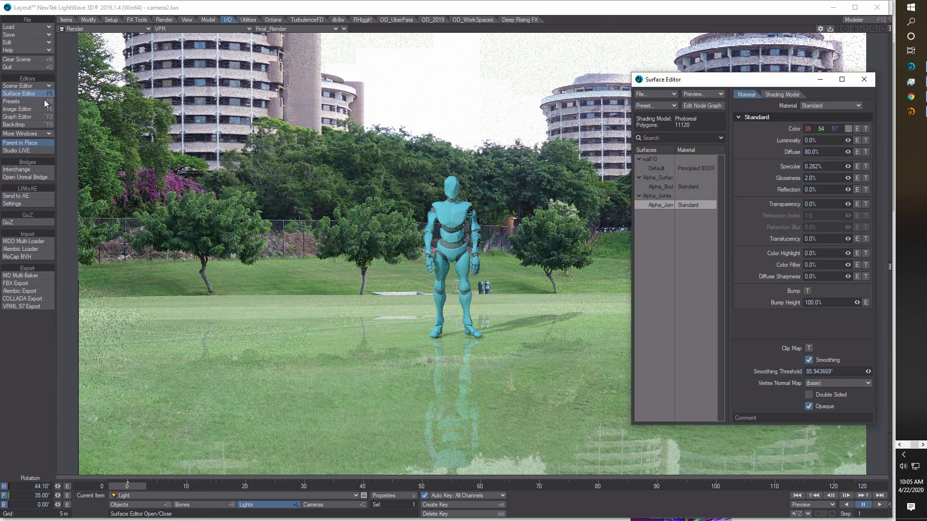
pyautogui.click(669, 168)
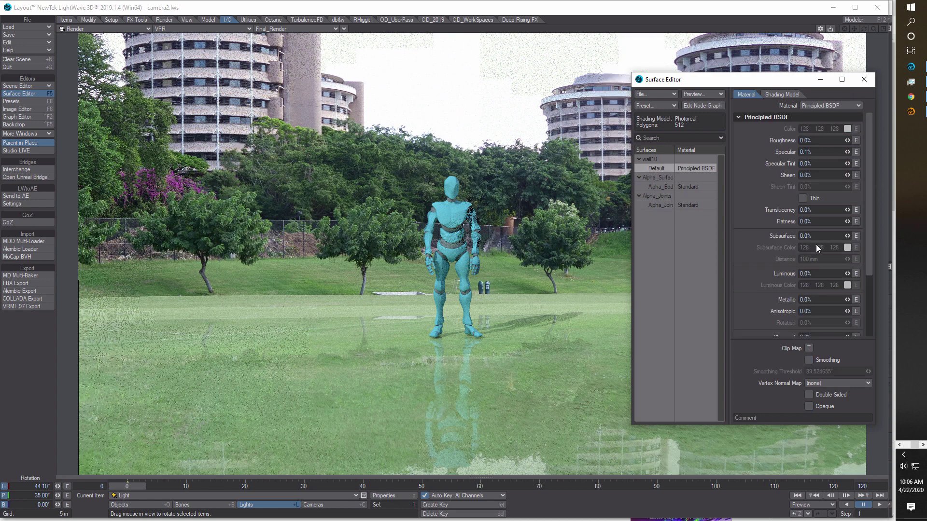
pyautogui.scroll(-3, 816, 244)
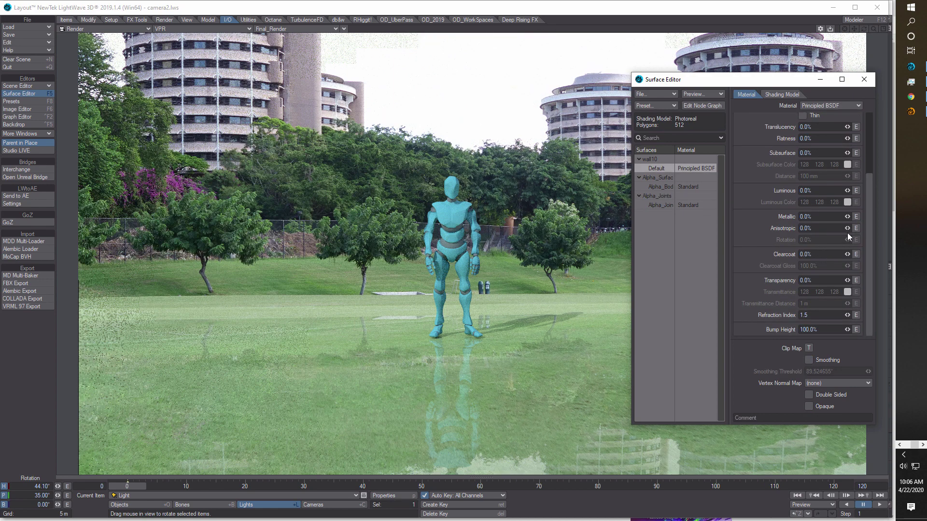
pyautogui.moveTo(868, 204); pyautogui.dragTo(853, 155)
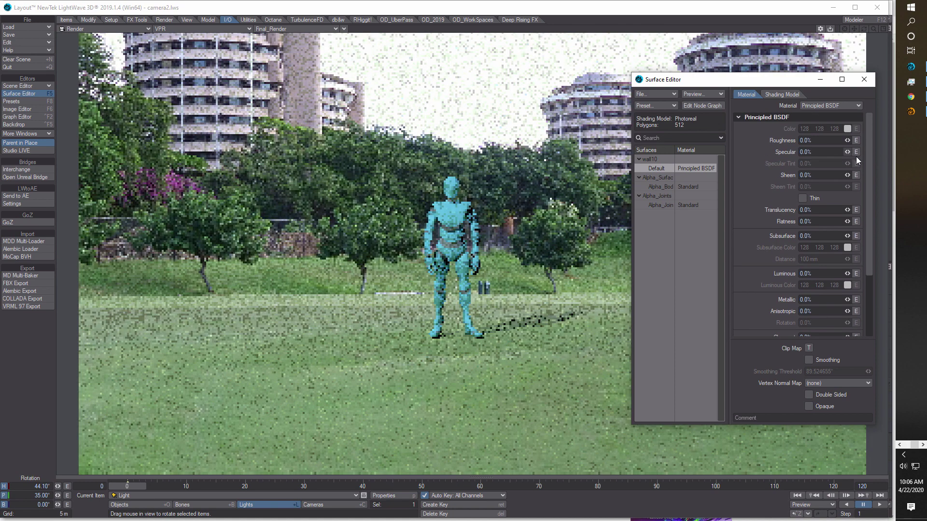
pyautogui.click(867, 83)
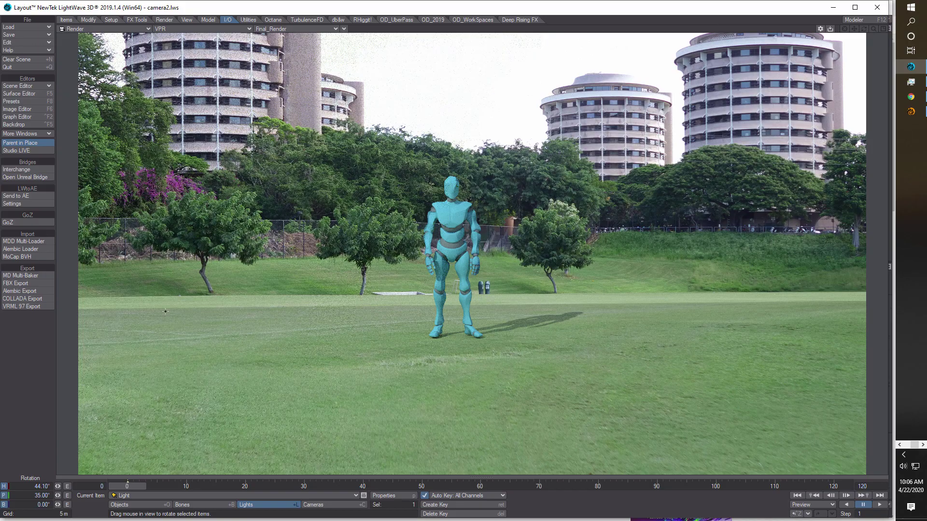
# - Play part of the animation in the VPR preview, stop it, and return to the first frame
pyautogui.click(879, 504)
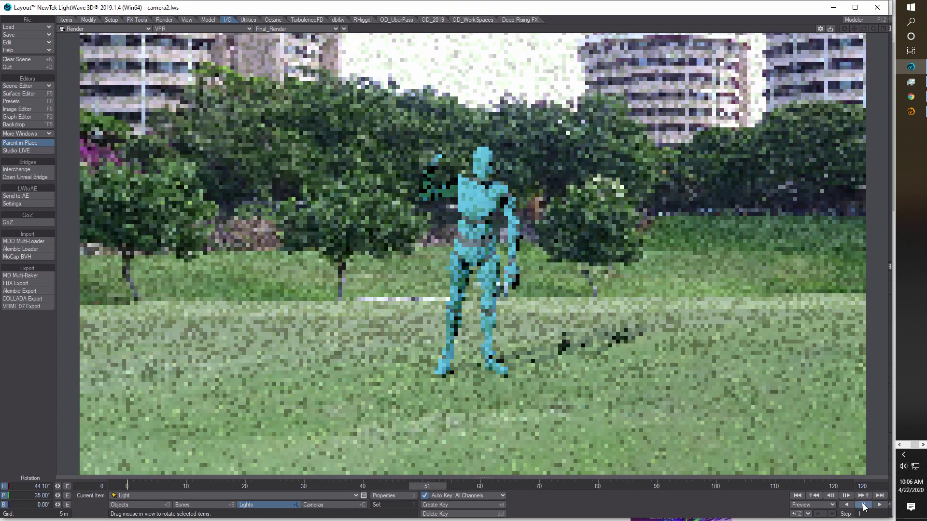
pyautogui.click(864, 505)
pyautogui.click(795, 495)
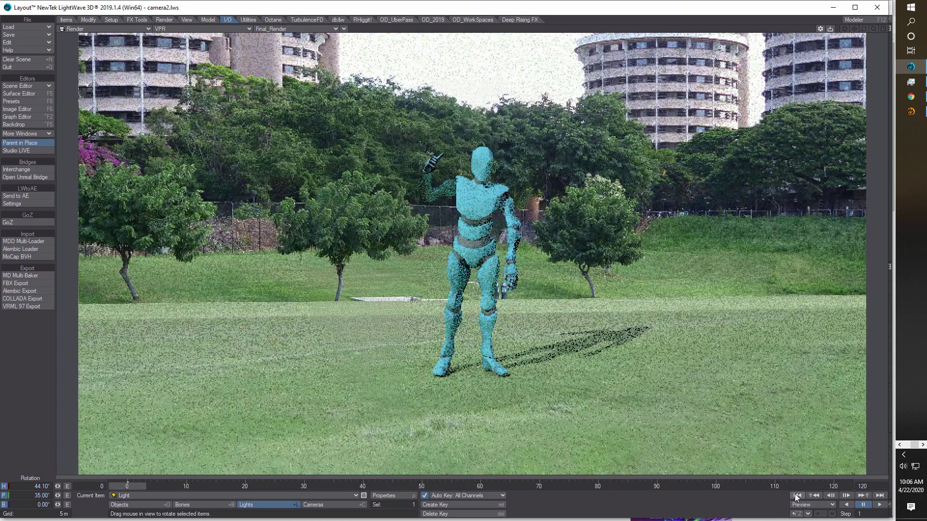